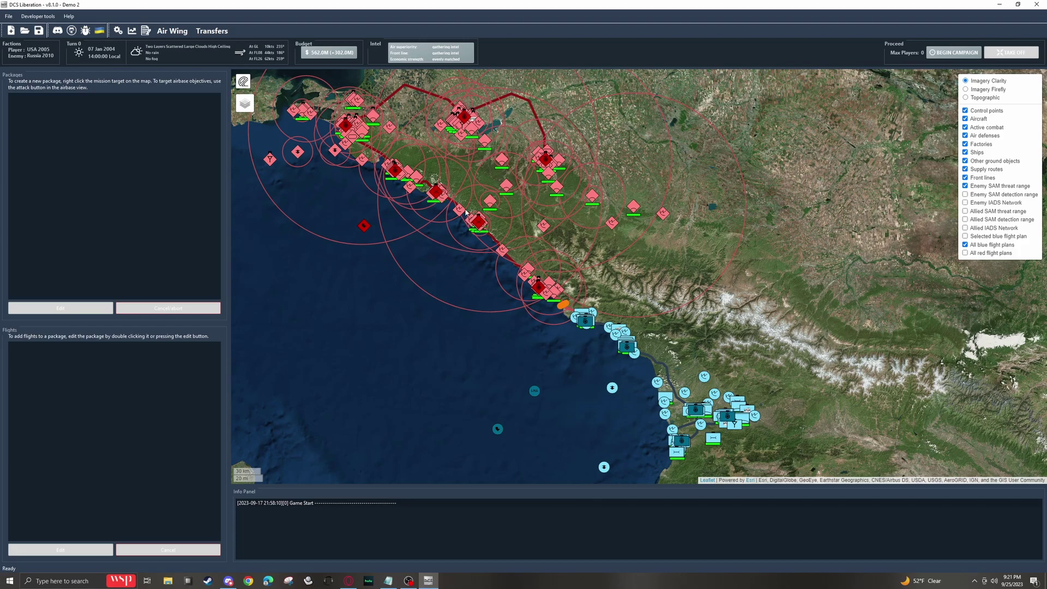
- Start a new game and select the Caucasus - Up The Coast campaign
left_click(11, 31)
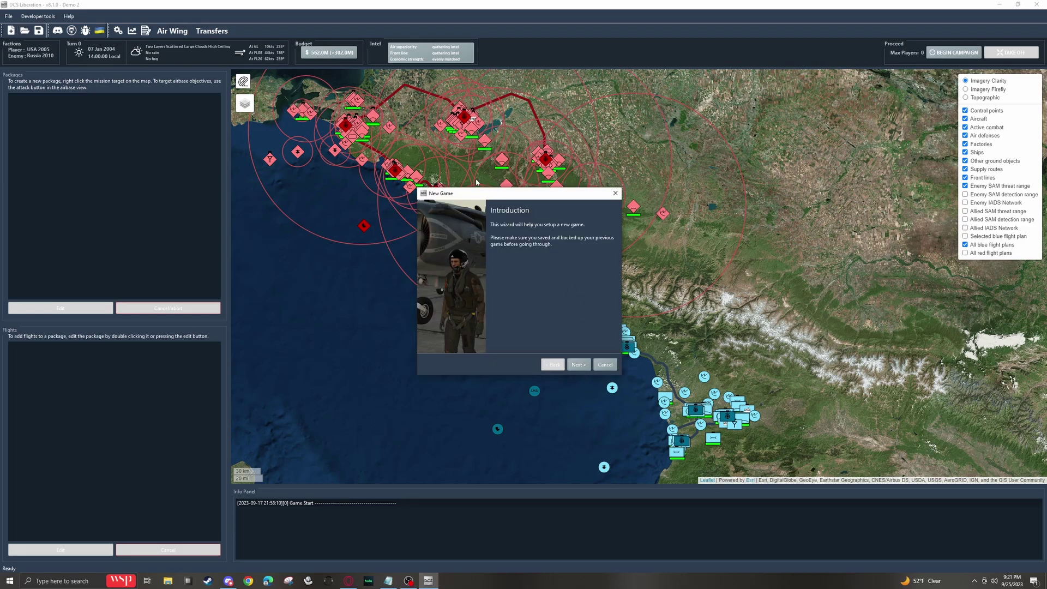
left_click(579, 364)
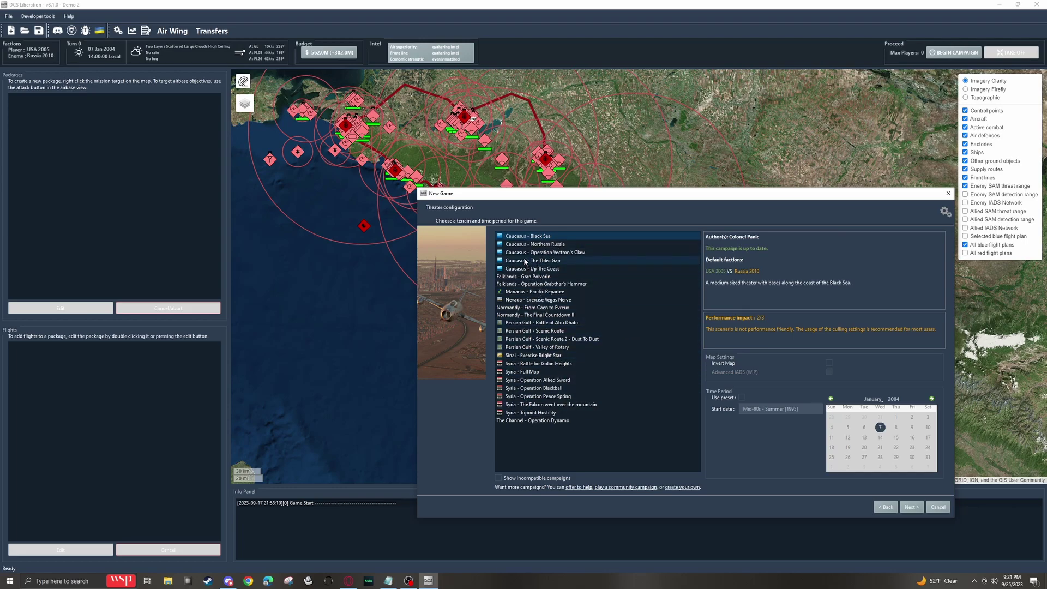
left_click_drag(537, 194, 509, 146)
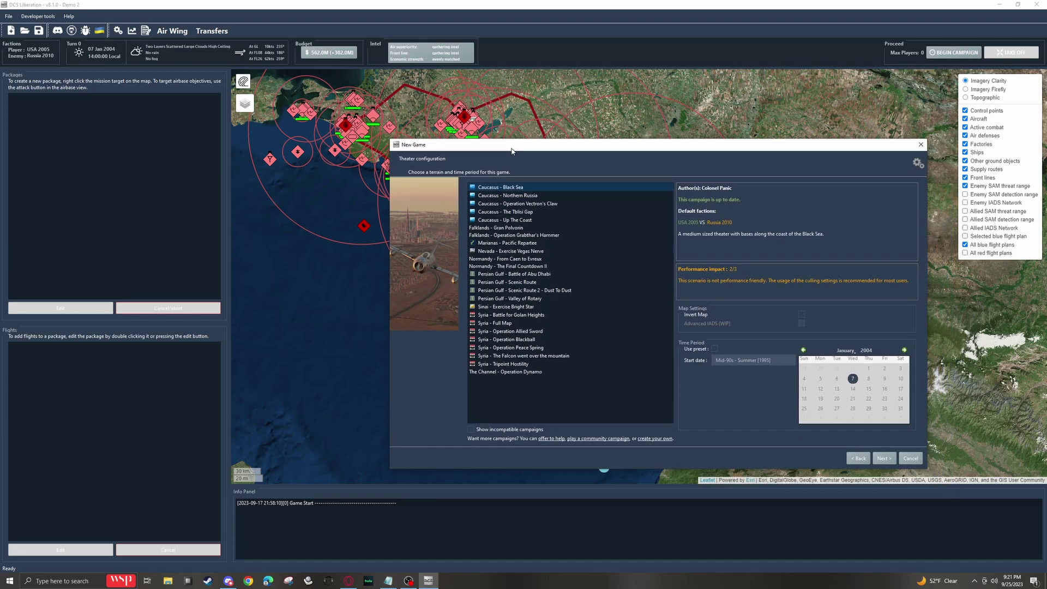
left_click(507, 220)
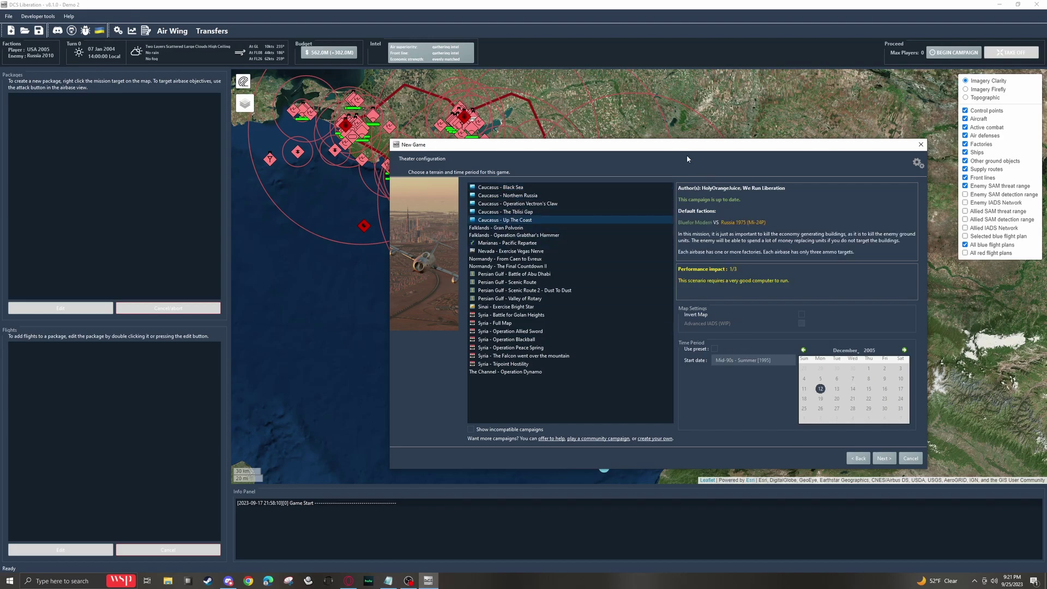
- Accept the default factions and generator settings through the remaining wizard pages and generate the campaign
left_click_drag(674, 147, 648, 131)
left_click(864, 448)
left_click(863, 448)
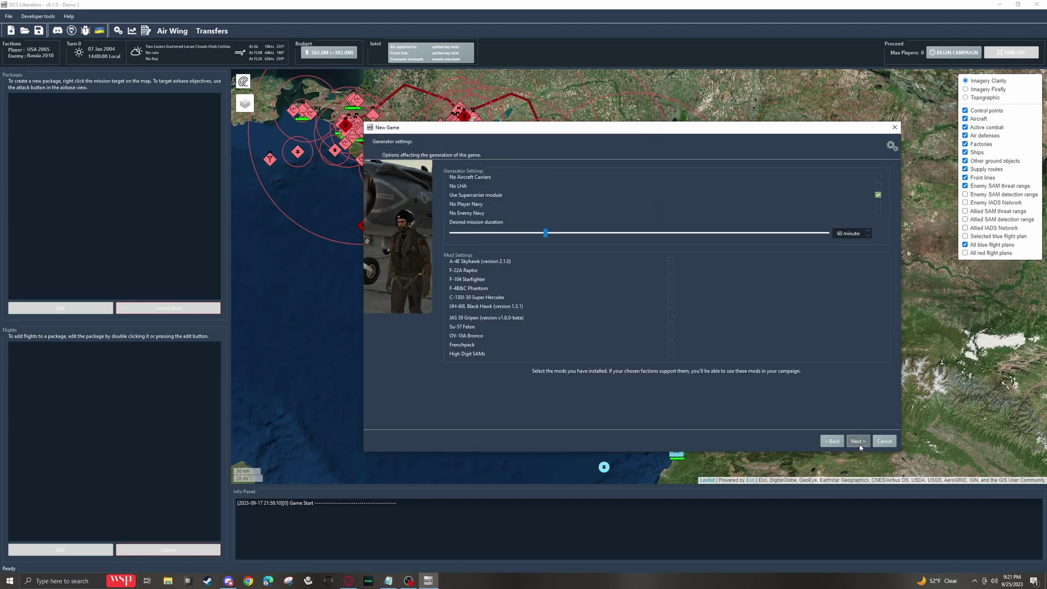
left_click(861, 448)
left_click(860, 448)
left_click(857, 441)
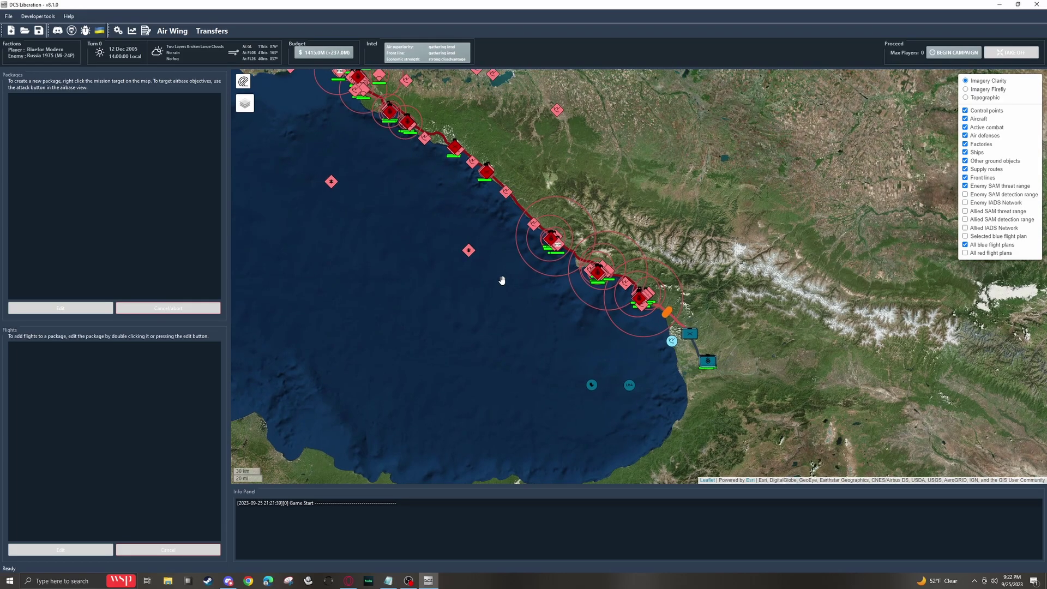
- Examine the enemy air-defense sites around Gudauta and along the coast on the campaign map
scroll(575, 246, "up", 3)
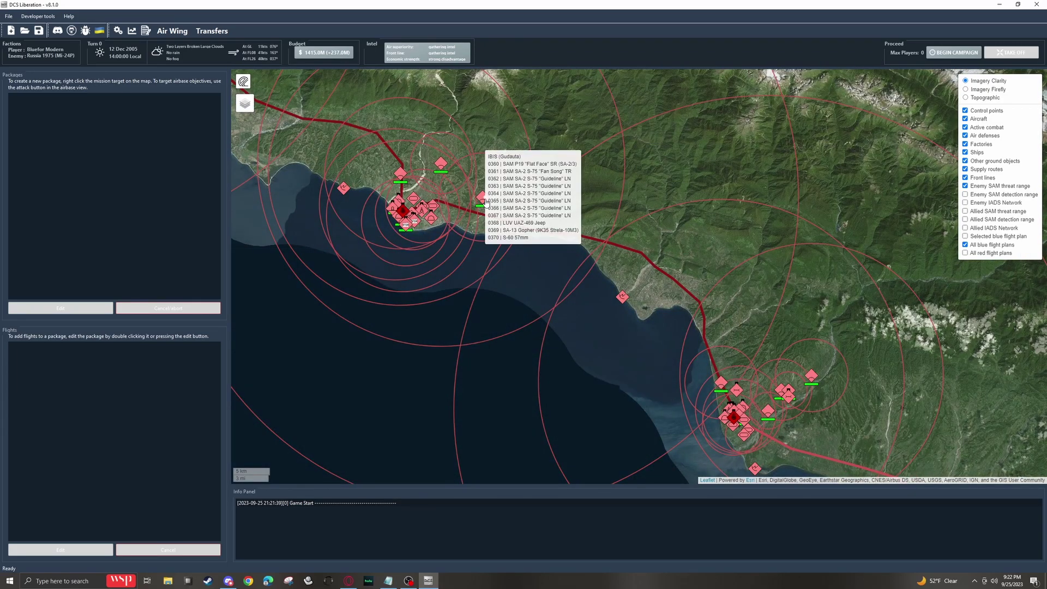
left_click_drag(484, 180, 550, 205)
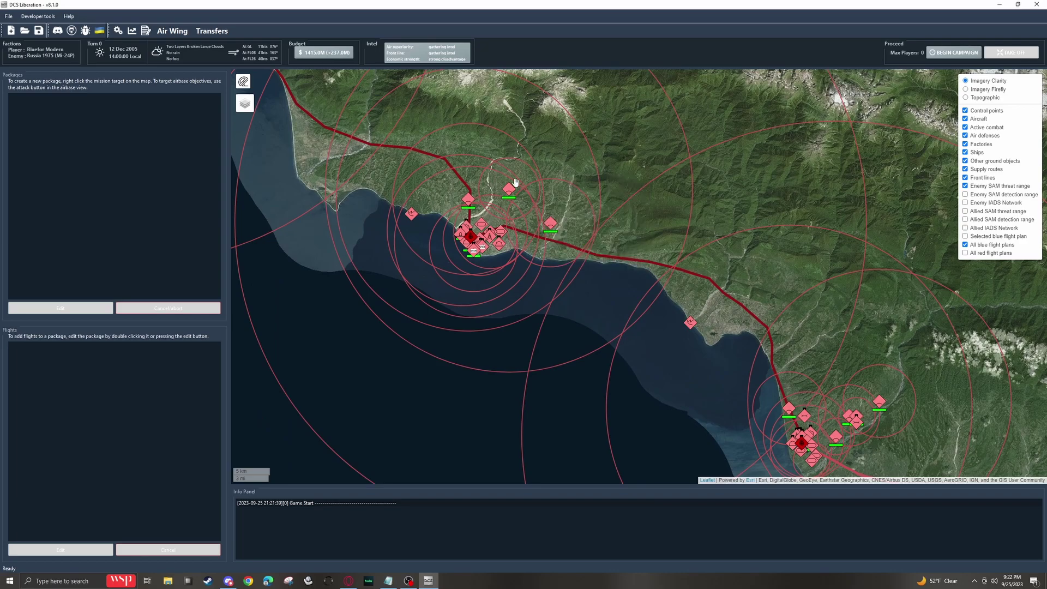
left_click_drag(463, 210, 545, 179)
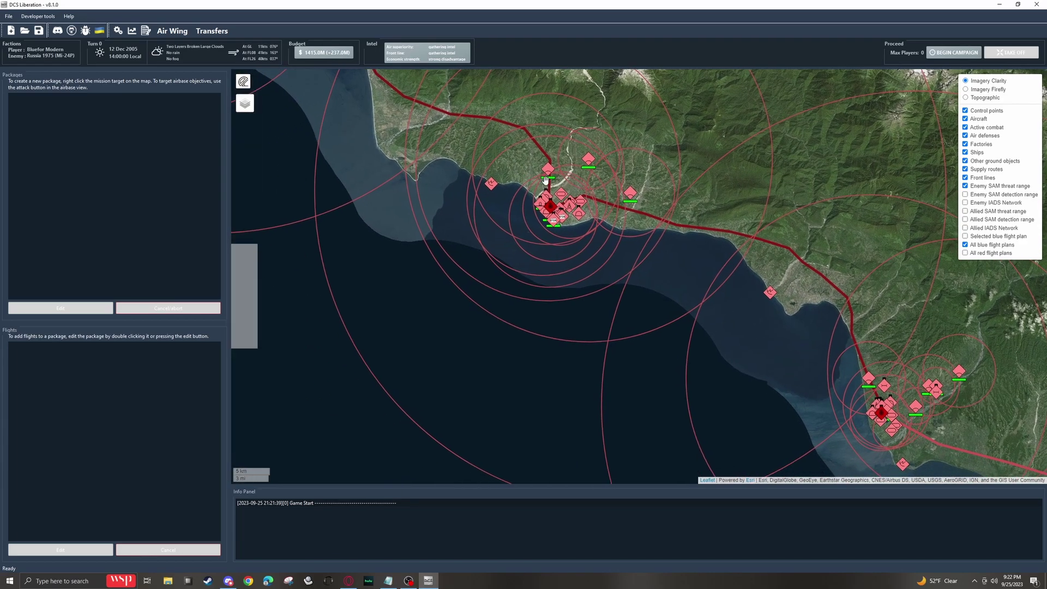
scroll(567, 192, "up", 1)
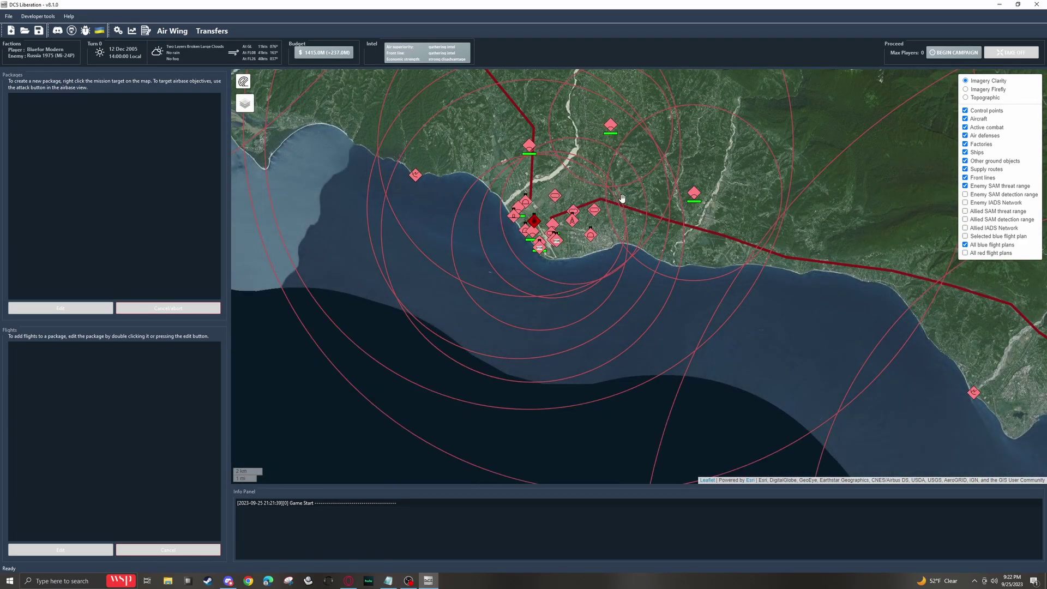
scroll(614, 203, "down", 1)
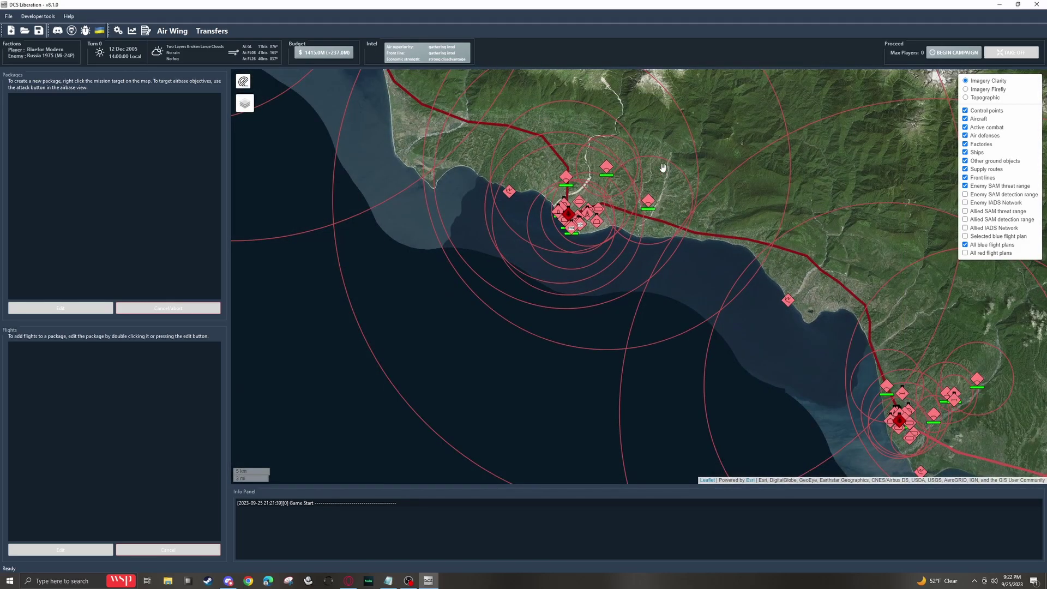
scroll(663, 168, "down", 1)
left_click_drag(658, 191, 656, 226)
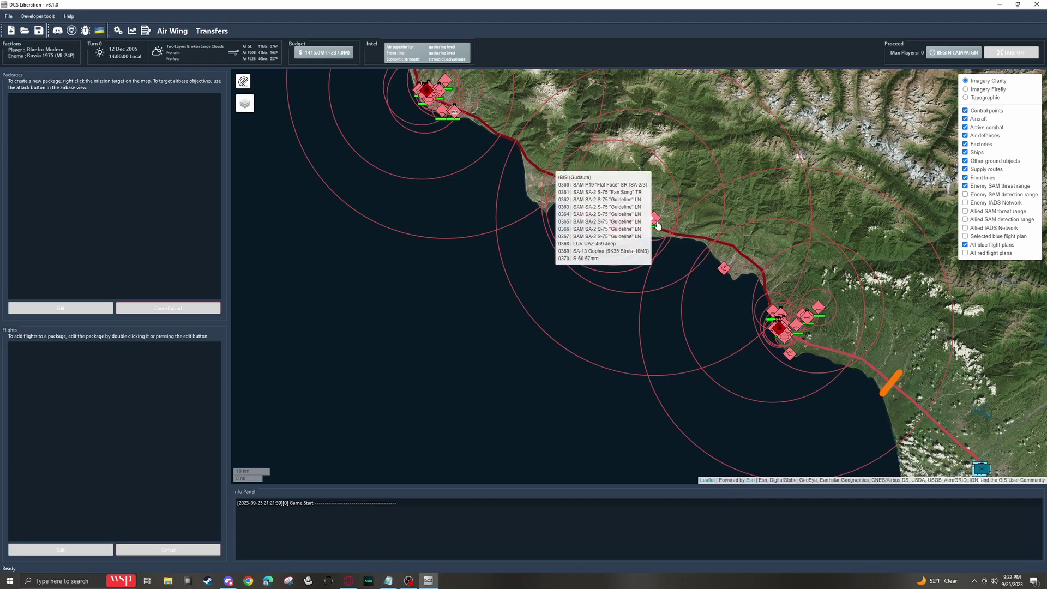
left_click_drag(657, 225, 647, 234)
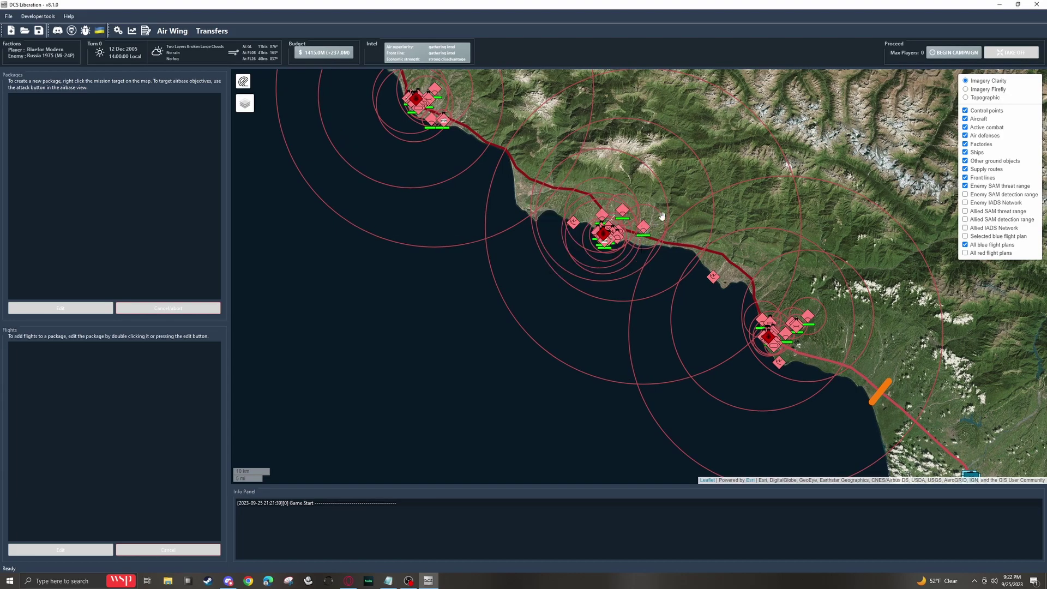
scroll(661, 216, "down", 1)
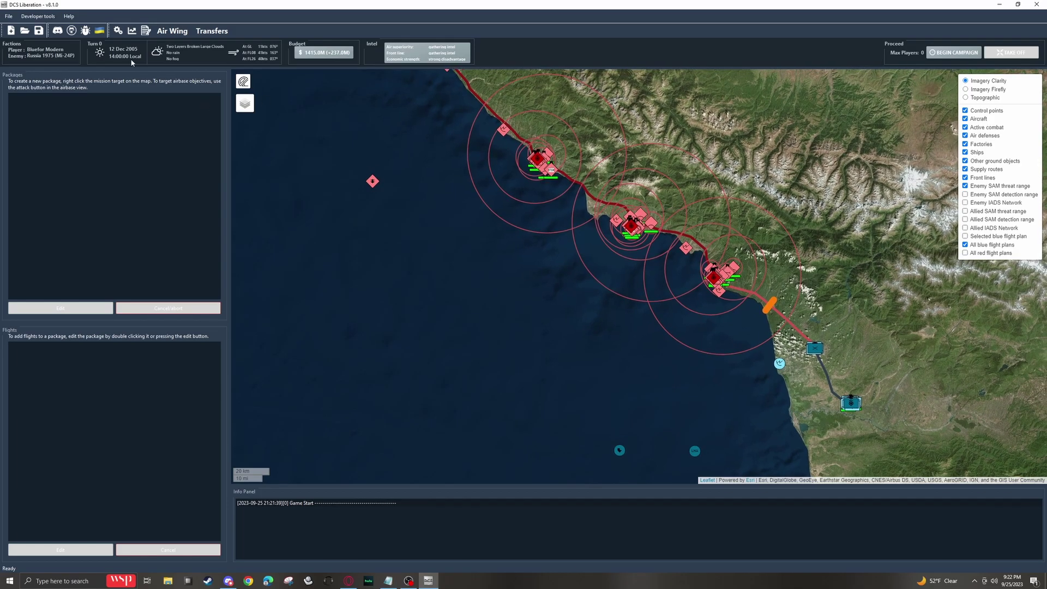
- Generate the Caucasus - Up The Coast campaign again and inspect the units of the same Gudauta air-defense site
left_click(11, 31)
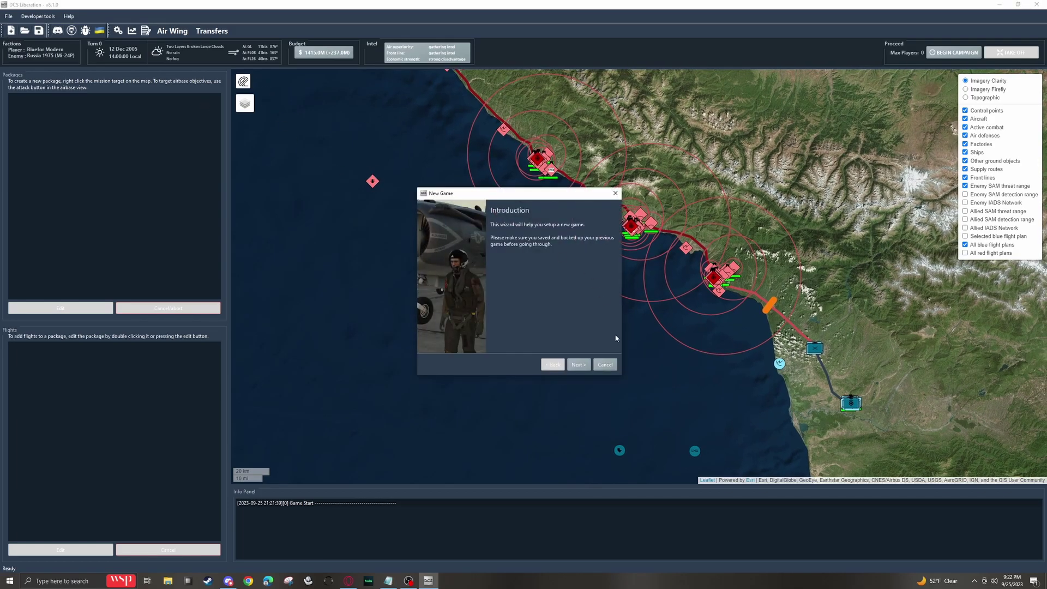
left_click(578, 364)
left_click(541, 269)
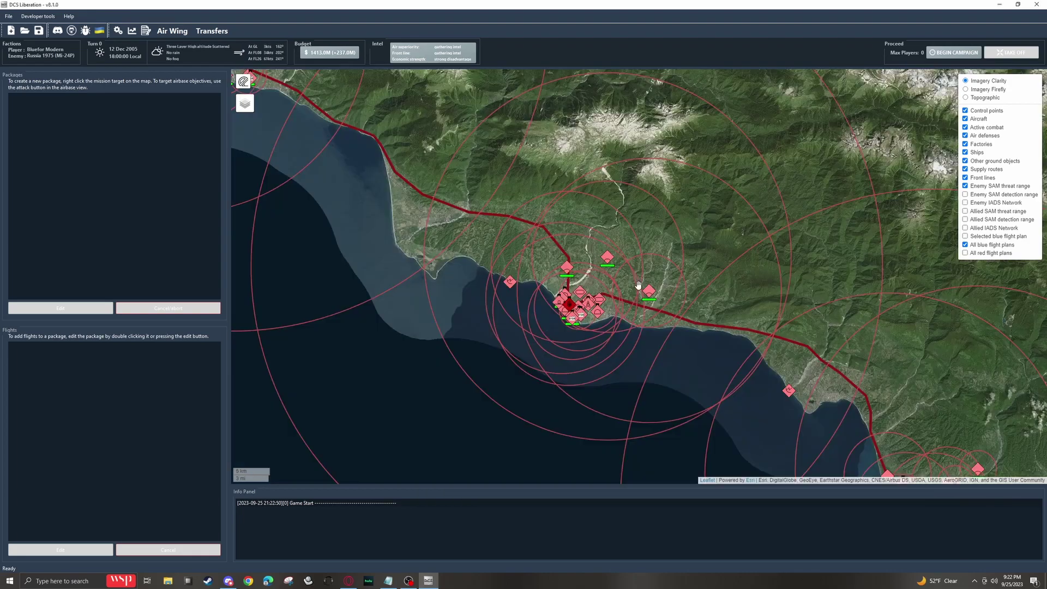
mouse_move(651, 302)
scroll(658, 303, "down", 1)
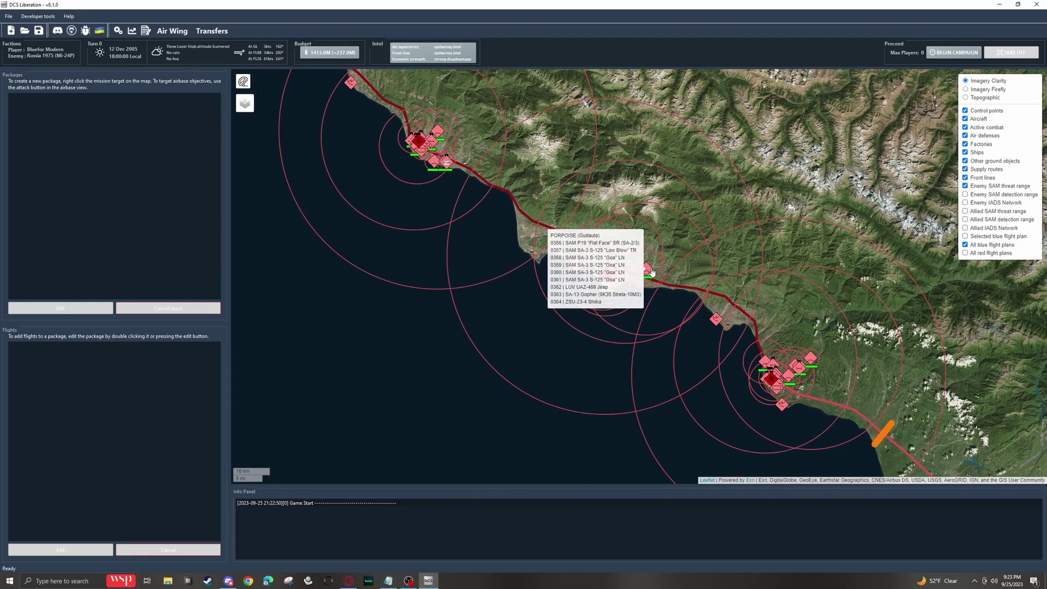
scroll(658, 212, "down", 1)
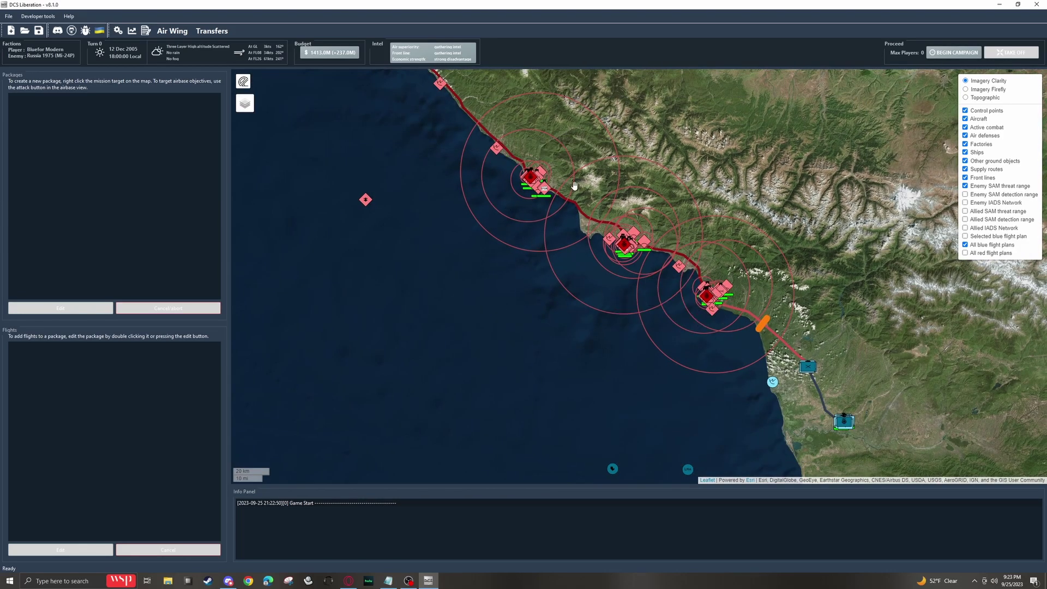
mouse_move(648, 244)
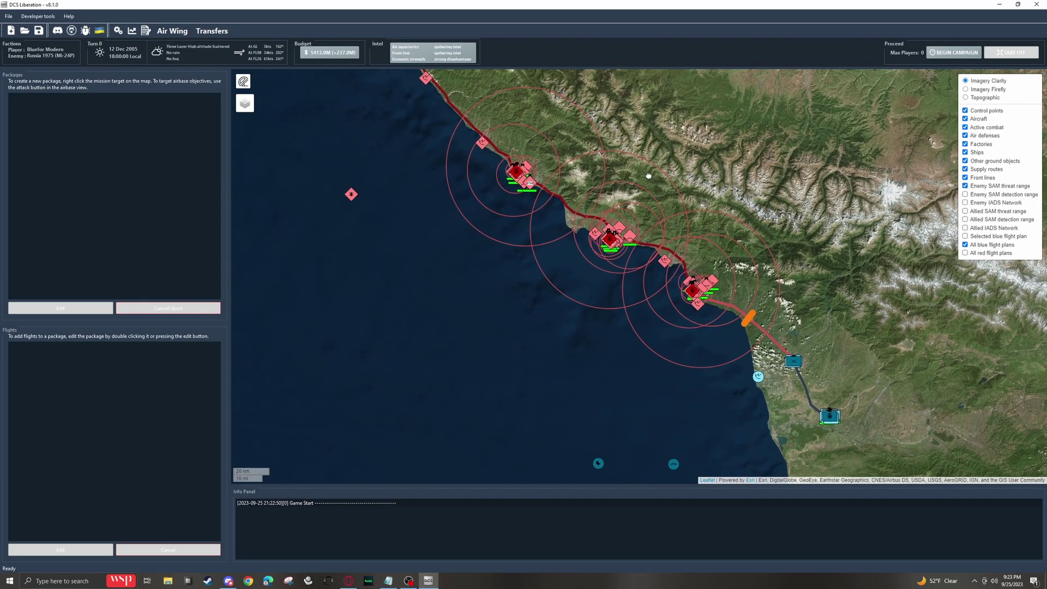
- Start another new game on Caucasus - Black Sea, leaving Invert Map off
key("ctrl+n")
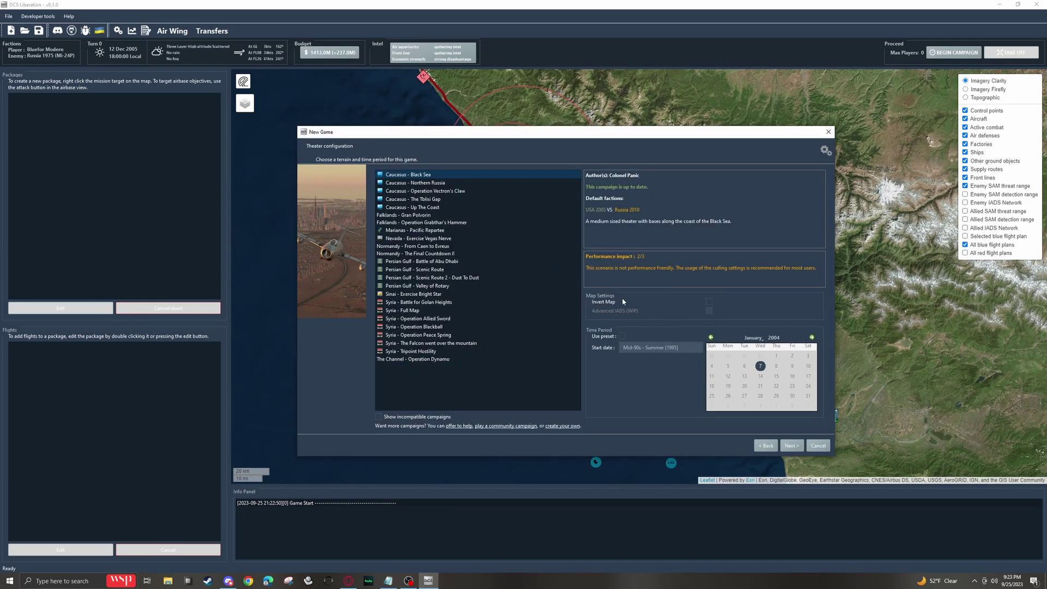
left_click(709, 302)
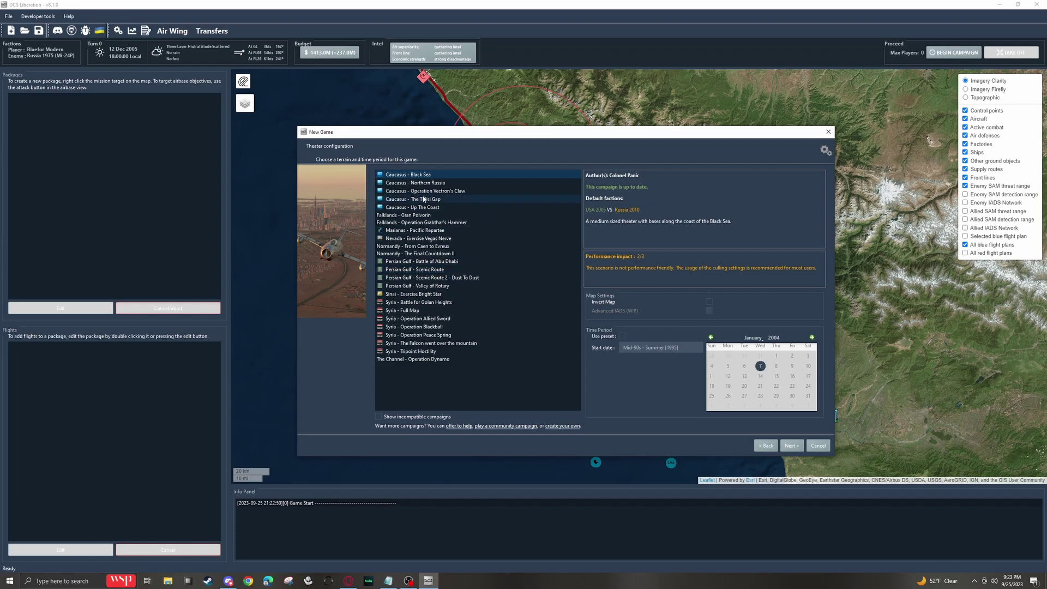
left_click(709, 302)
left_click_drag(678, 134, 669, 112)
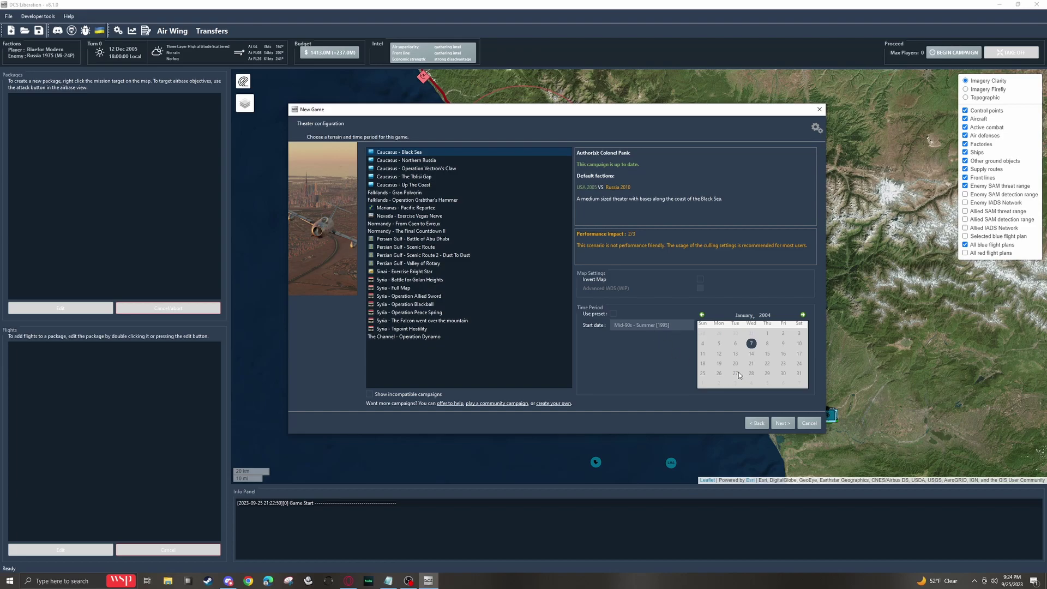
- Set the campaign start date to 7 December 2005 and continue to faction selection
left_click(802, 315)
left_click(803, 315)
left_click(802, 315)
left_click(802, 315)
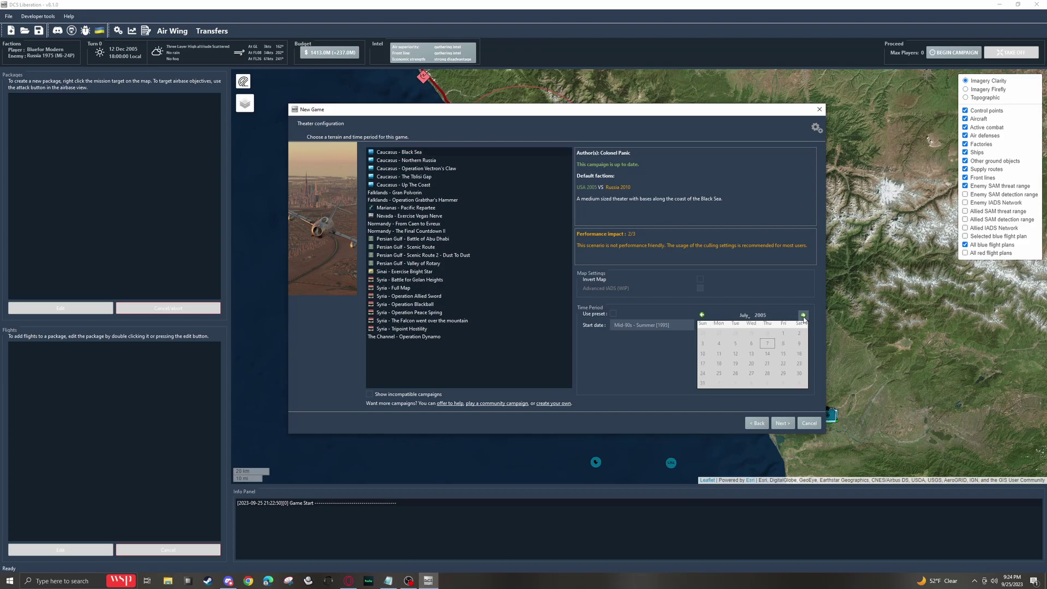
left_click(803, 315)
left_click(802, 315)
left_click(802, 315)
left_click(803, 315)
left_click(802, 315)
left_click(753, 343)
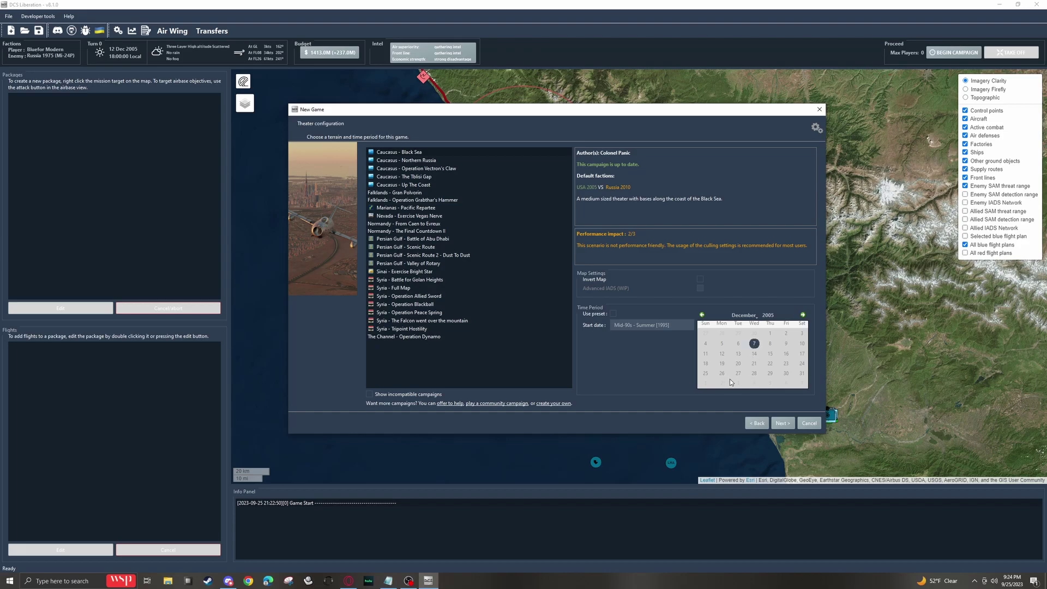
left_click(781, 423)
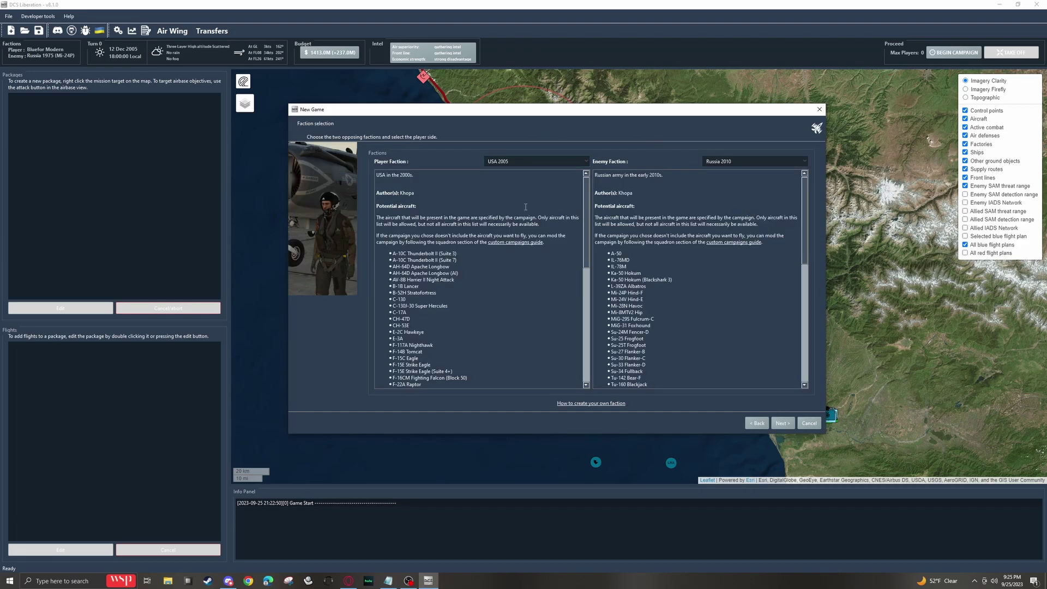
- Examine the available player factions and the aircraft and frontline vehicles listed for USA 2005
left_click(558, 163)
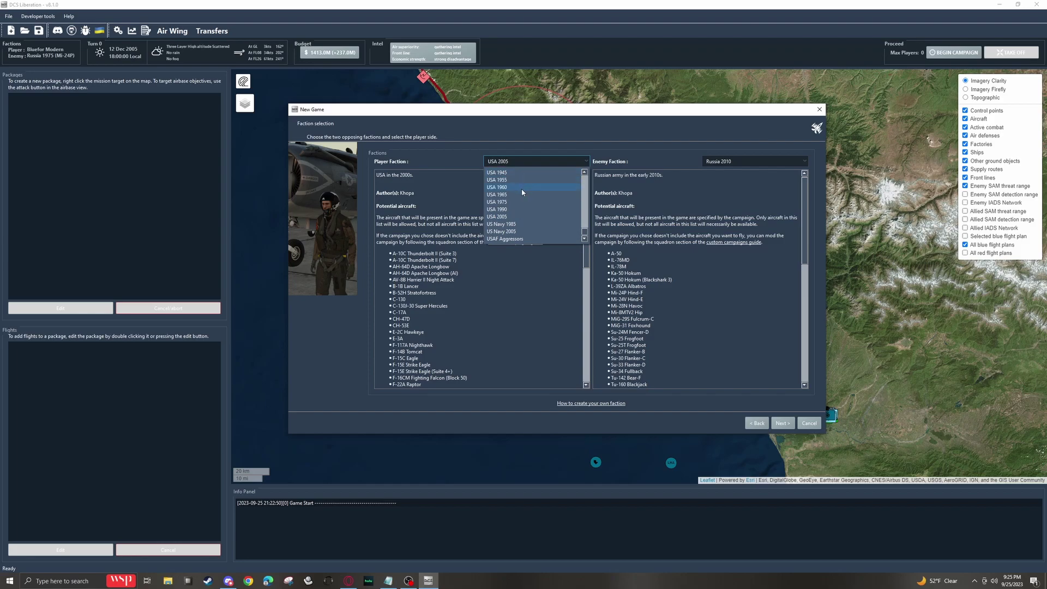
scroll(521, 191, "up", 10)
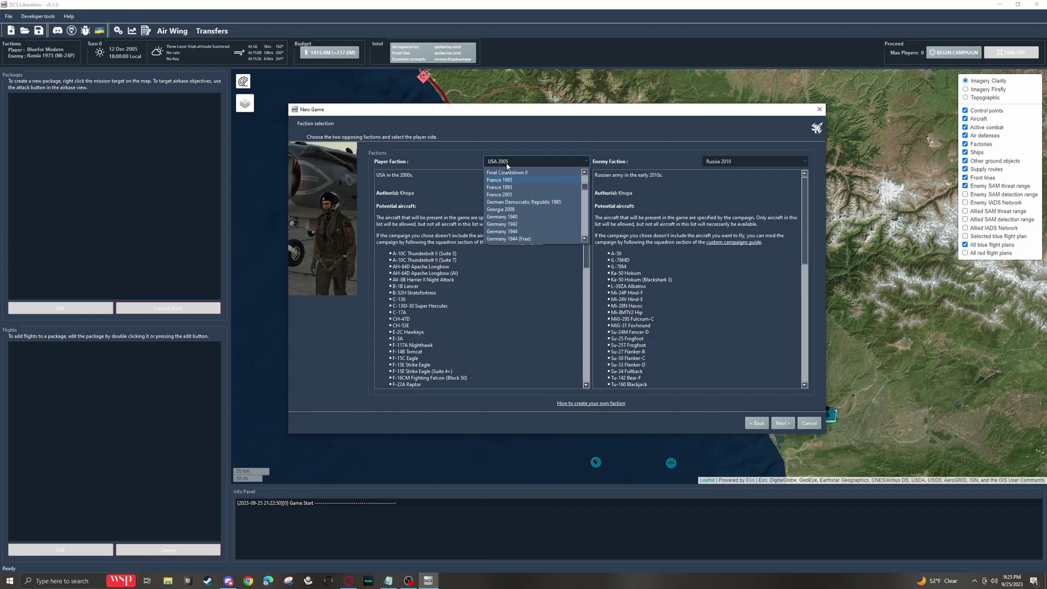
left_click(610, 166)
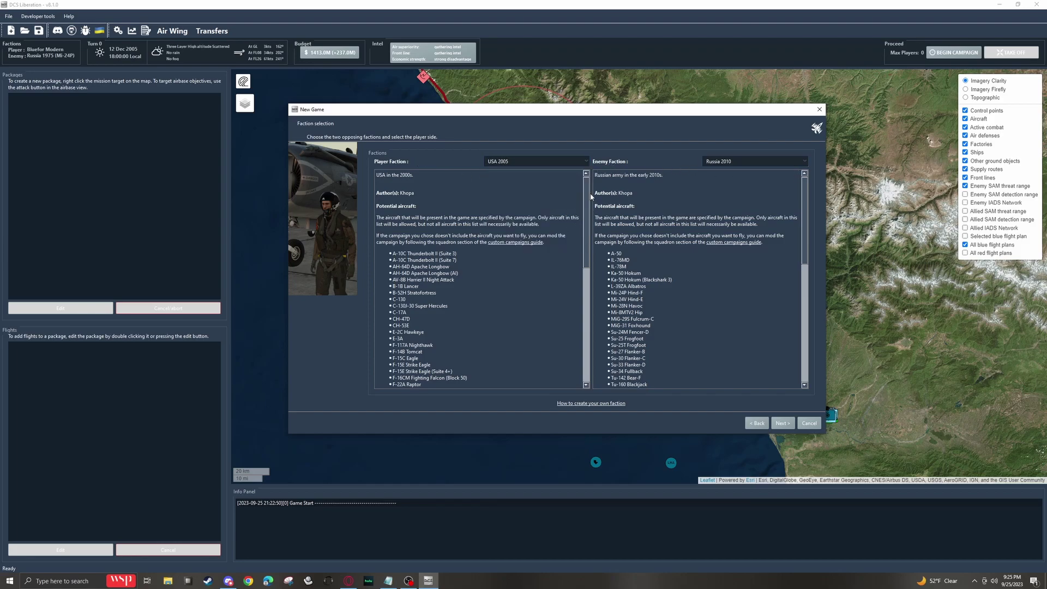
scroll(587, 201, "down", 1)
scroll(587, 201, "down", 3)
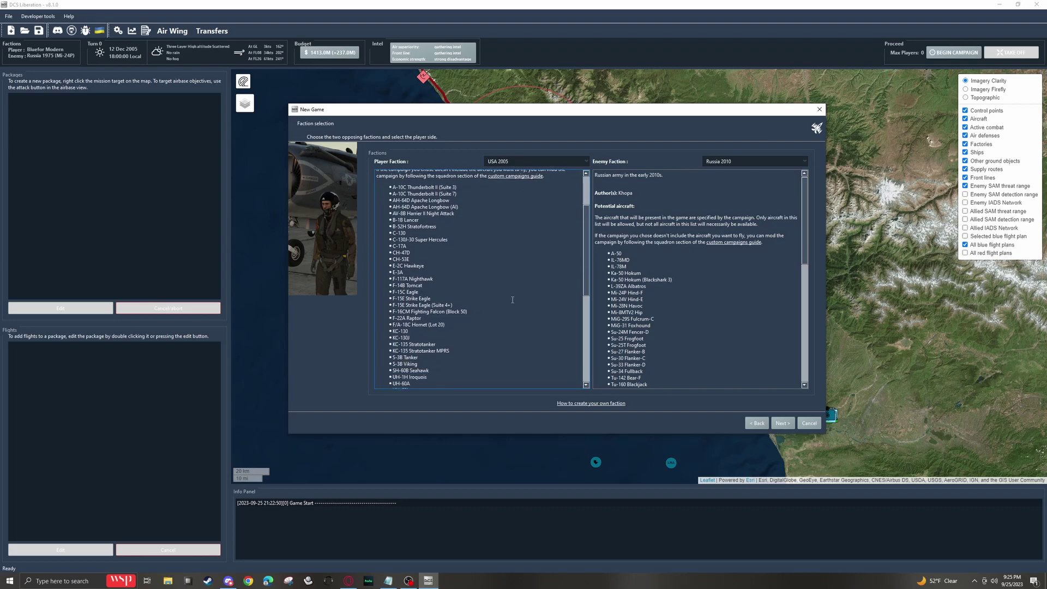
scroll(585, 244, "down", 6)
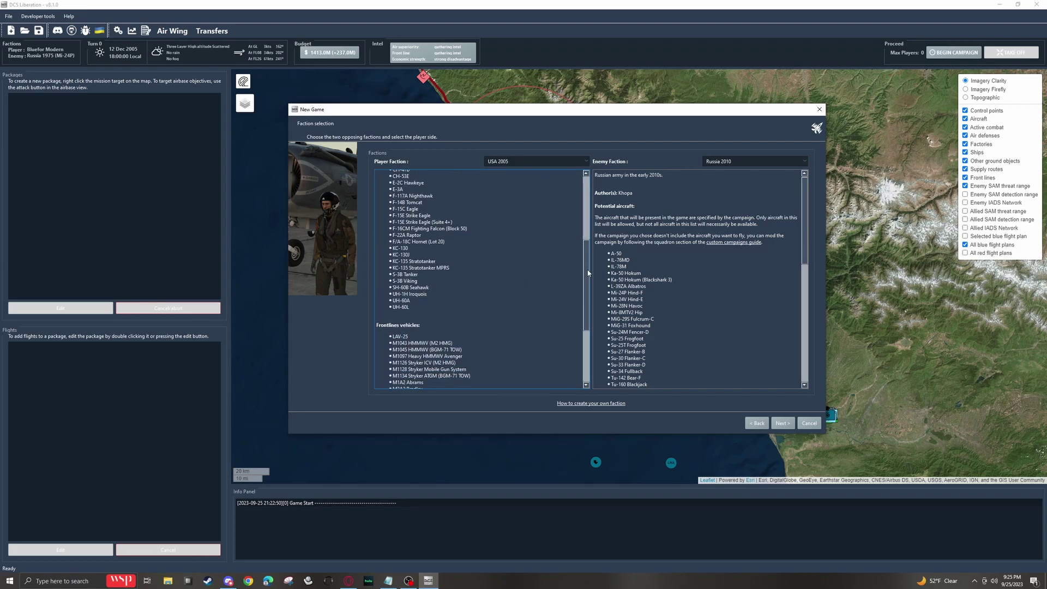
scroll(589, 290, "up", 6)
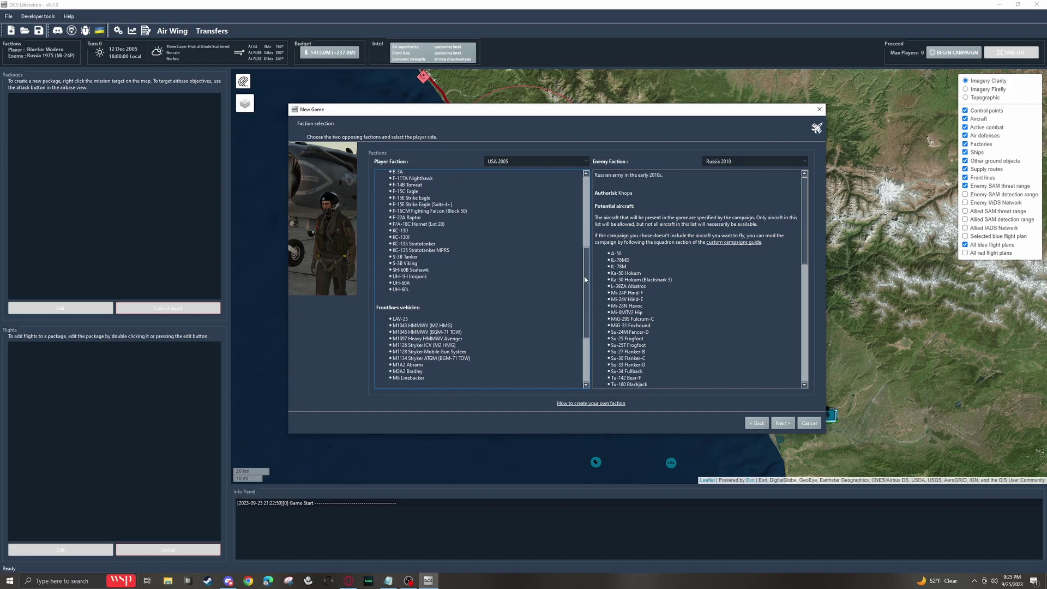
scroll(584, 229, "up", 4)
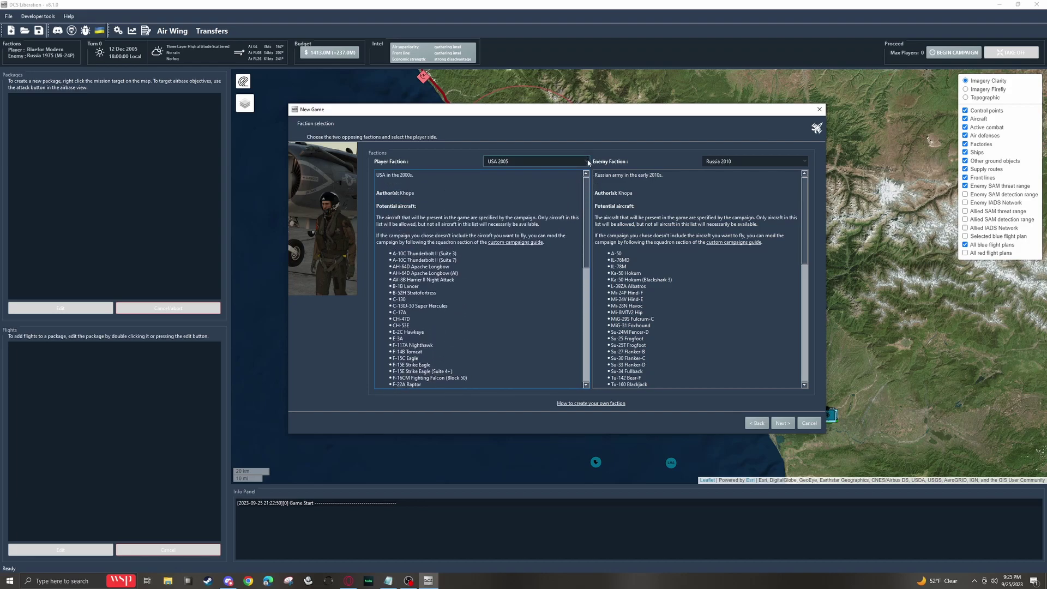
- Set the player faction to Bluefor Modern
left_click(587, 162)
scroll(556, 216, "up", 12)
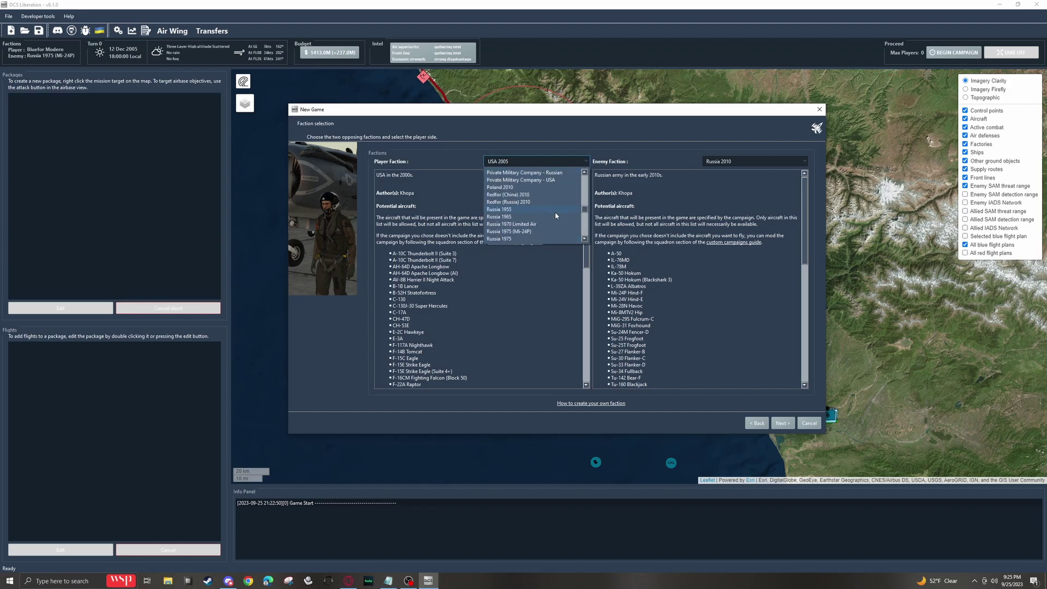
scroll(556, 216, "up", 6)
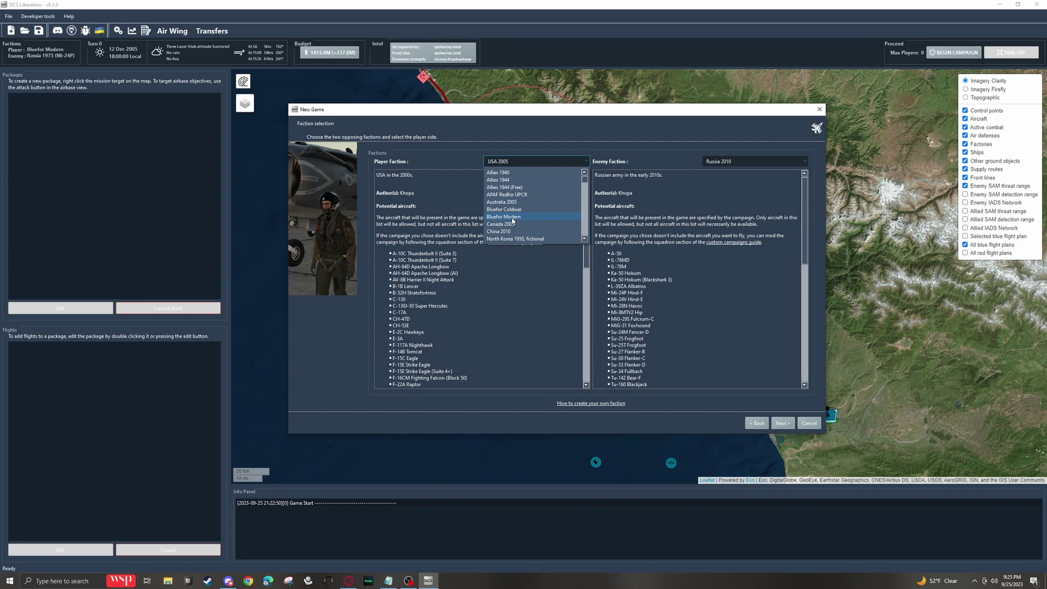
left_click(514, 217)
- Set the enemy faction to Redfor (Russia) 2010, look over both factions' aircraft, and continue to the generator settings
left_click(785, 163)
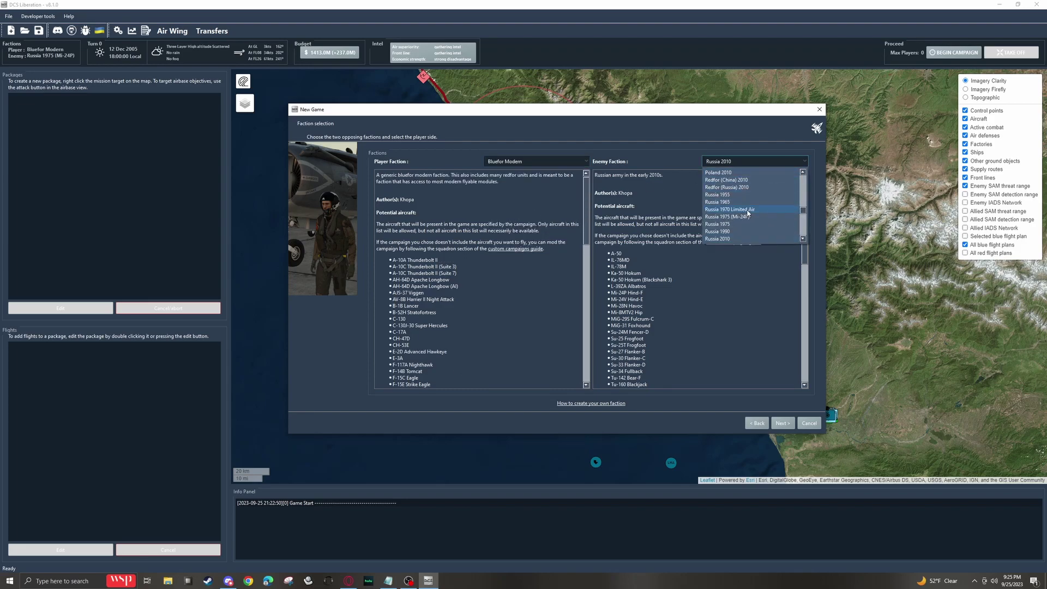
left_click(723, 188)
scroll(589, 220, "down", 3)
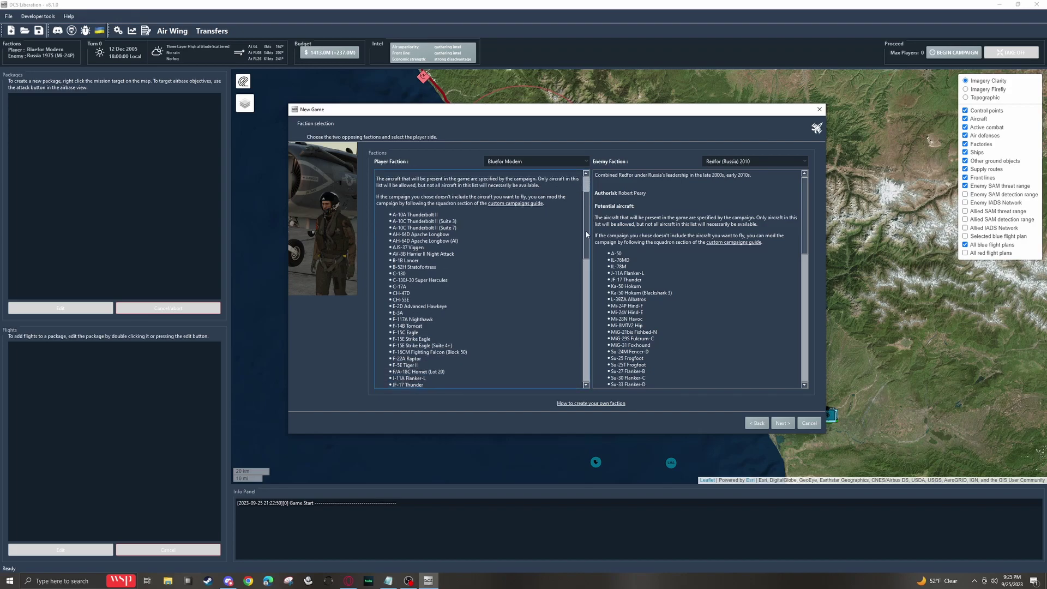
left_click_drag(805, 212, 804, 242)
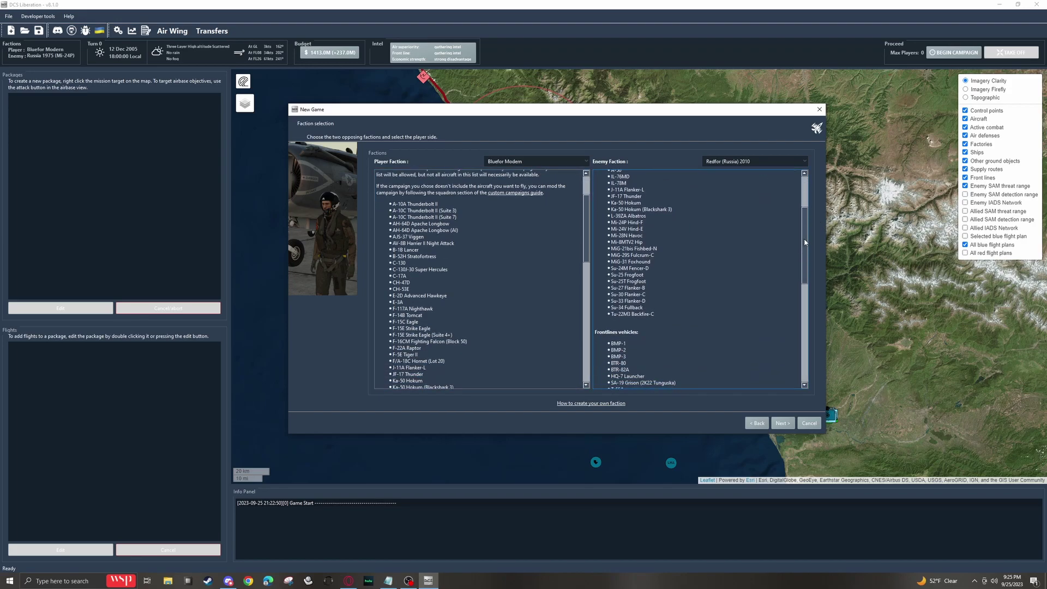
scroll(794, 233, "up", 3)
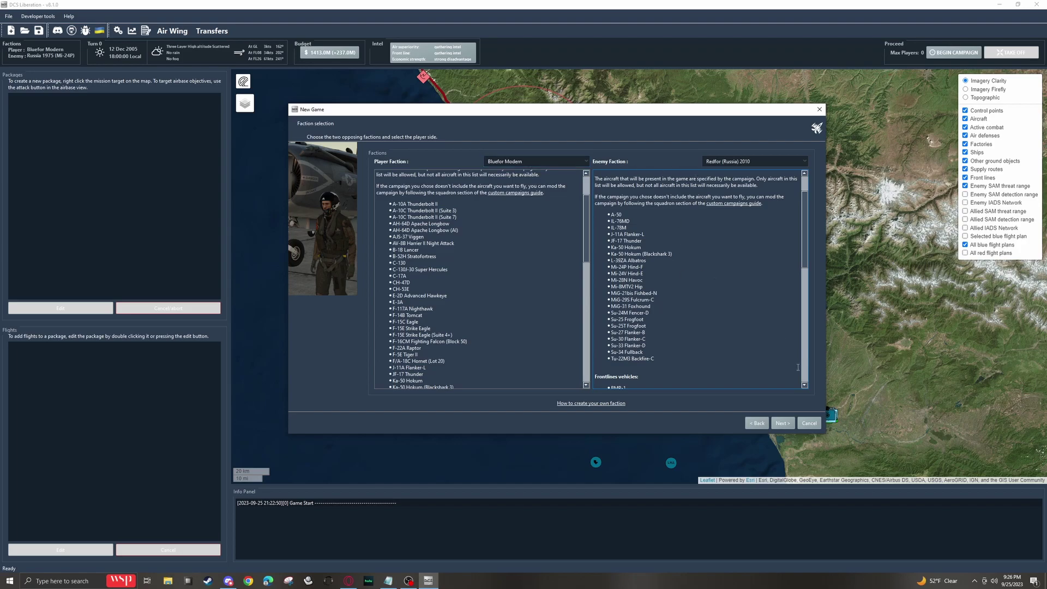
key("Return")
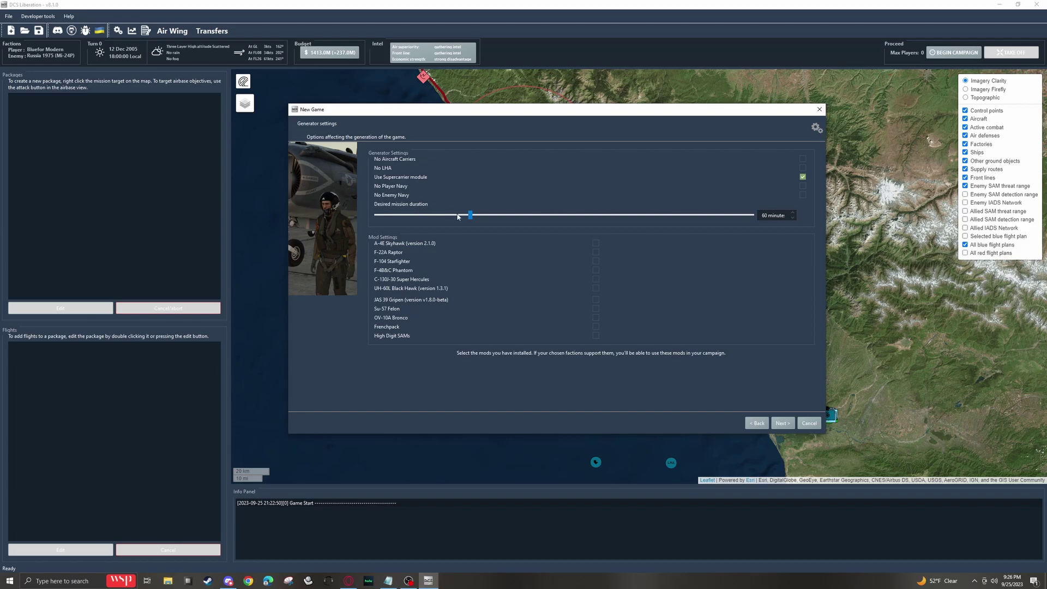
- Increase the desired mission duration and continue to the difficulty and automation options
left_click_drag(473, 217, 562, 217)
left_click_drag(561, 218, 470, 215)
left_click_drag(470, 215, 658, 219)
key("Return")
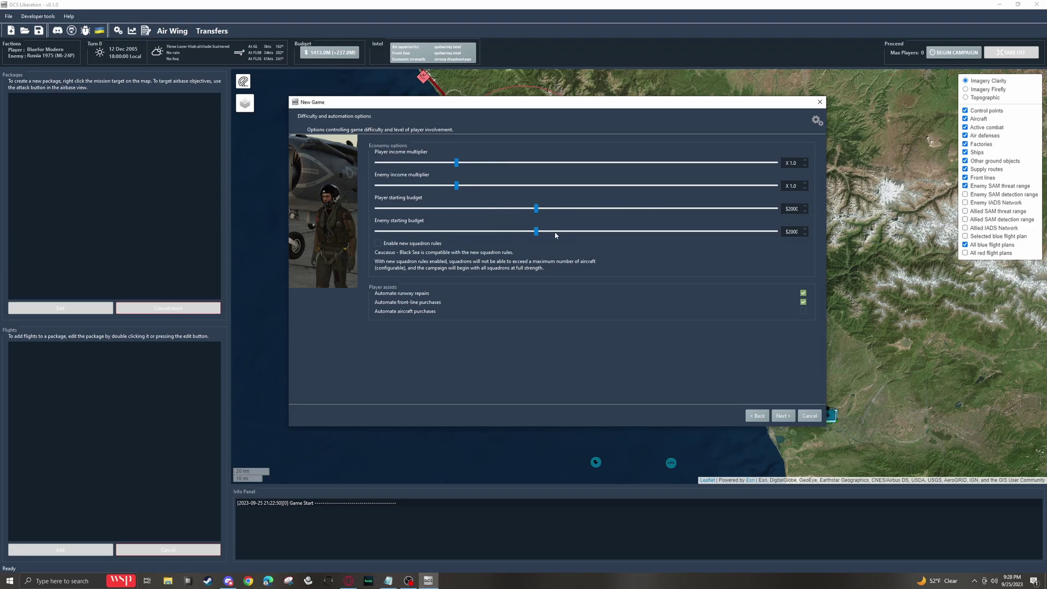
- Try higher enemy and player starting budgets and return both to their original amounts
left_click_drag(536, 231, 745, 231)
left_click_drag(536, 208, 744, 208)
left_click_drag(745, 208, 536, 210)
left_click_drag(741, 232, 537, 239)
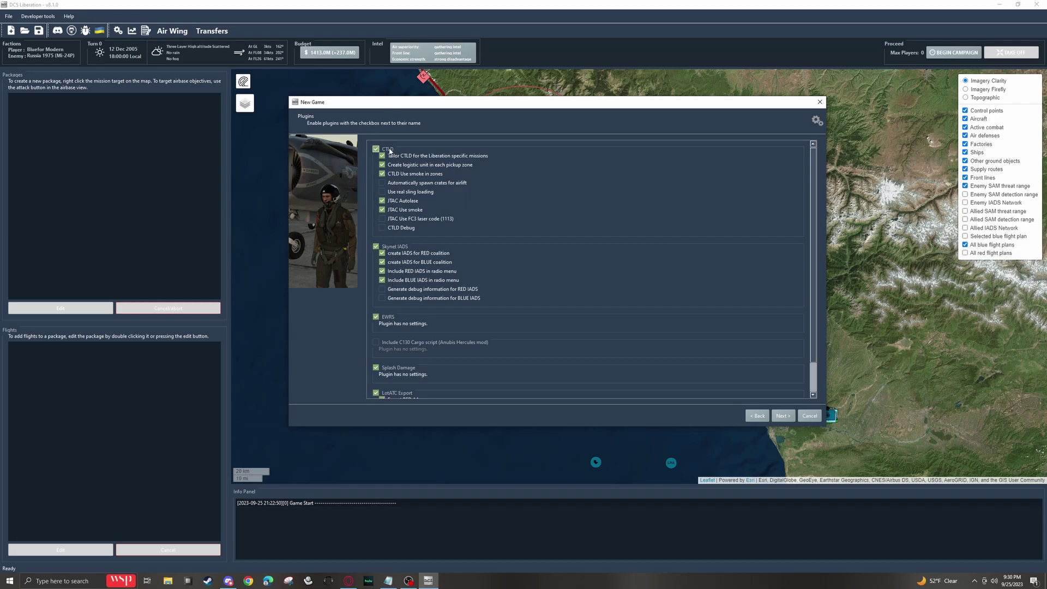
- Try the CTLD options for automatically spawning airlift crates and real sling loading, leaving both off
left_click(439, 183)
left_click(441, 184)
left_click(421, 192)
left_click(421, 192)
- Review the remaining plugin options, keep them as they are, and generate the new game
scroll(444, 228, "down", 1)
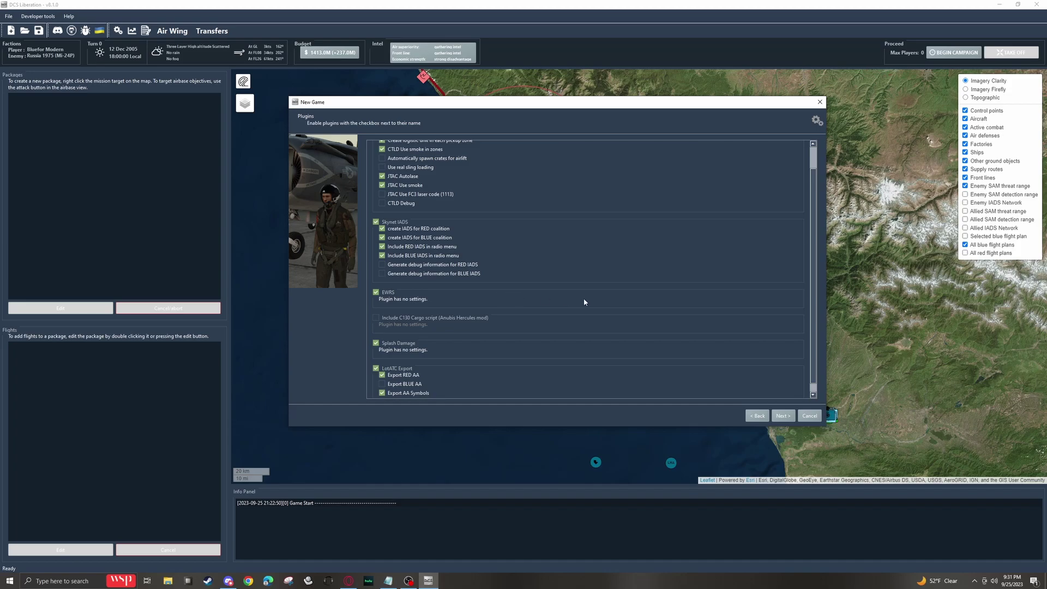
scroll(431, 339, "down", 1)
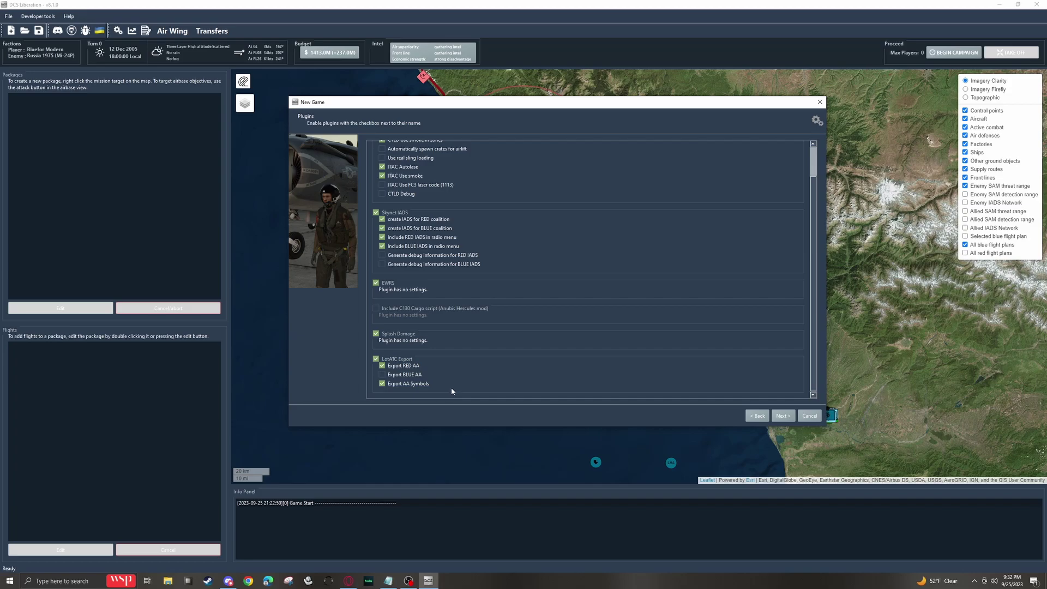
left_click(781, 416)
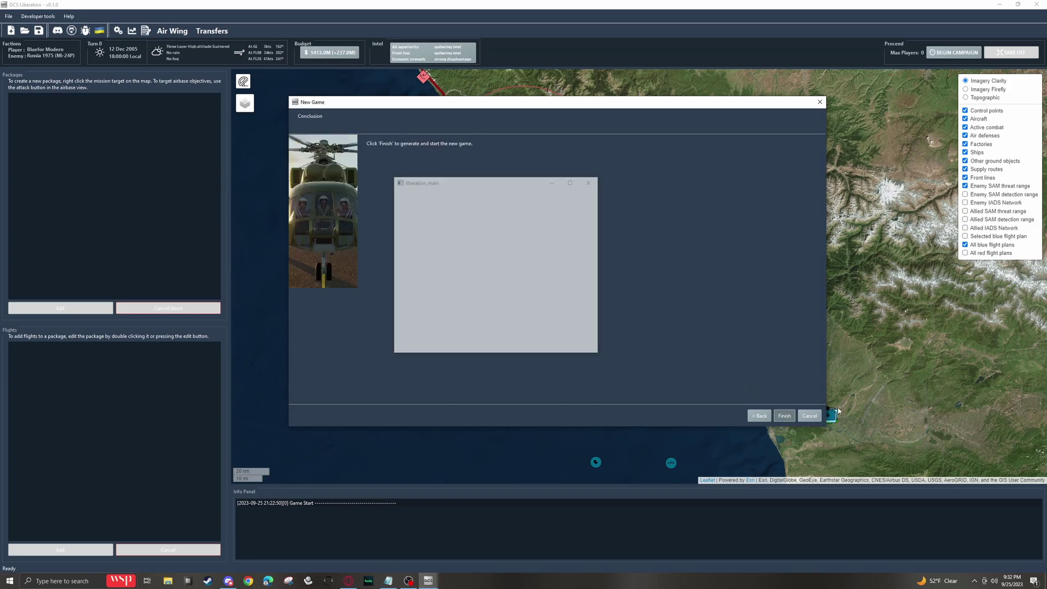
left_click(784, 418)
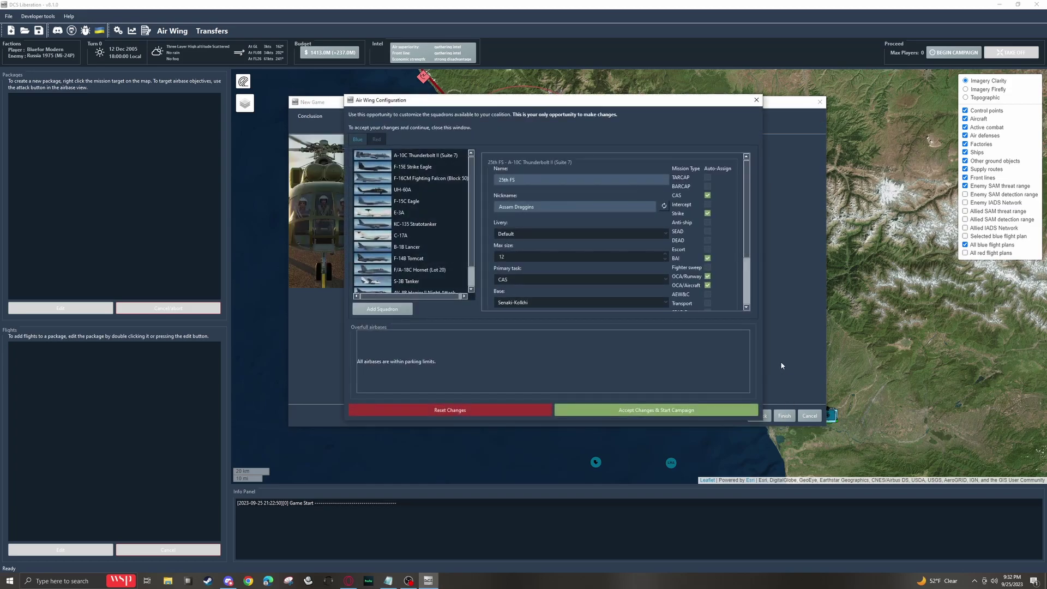
- Accept the air wing configuration without changes, start the campaign, and look over its map
mouse_move(496, 103)
left_mouse_down()
mouse_move(521, 95)
mouse_move(506, 88)
left_mouse_up()
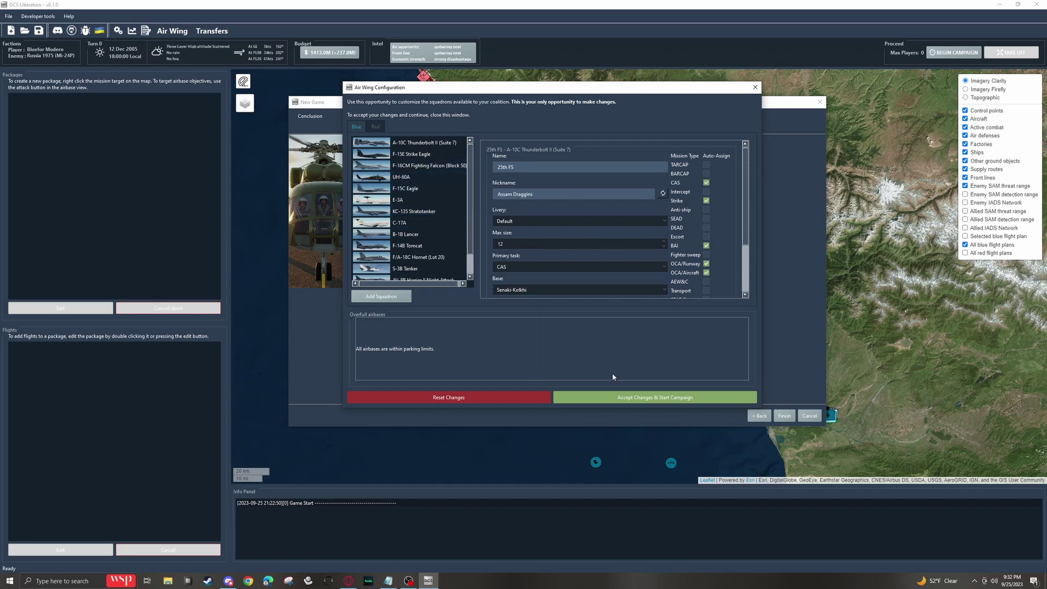
left_click(633, 398)
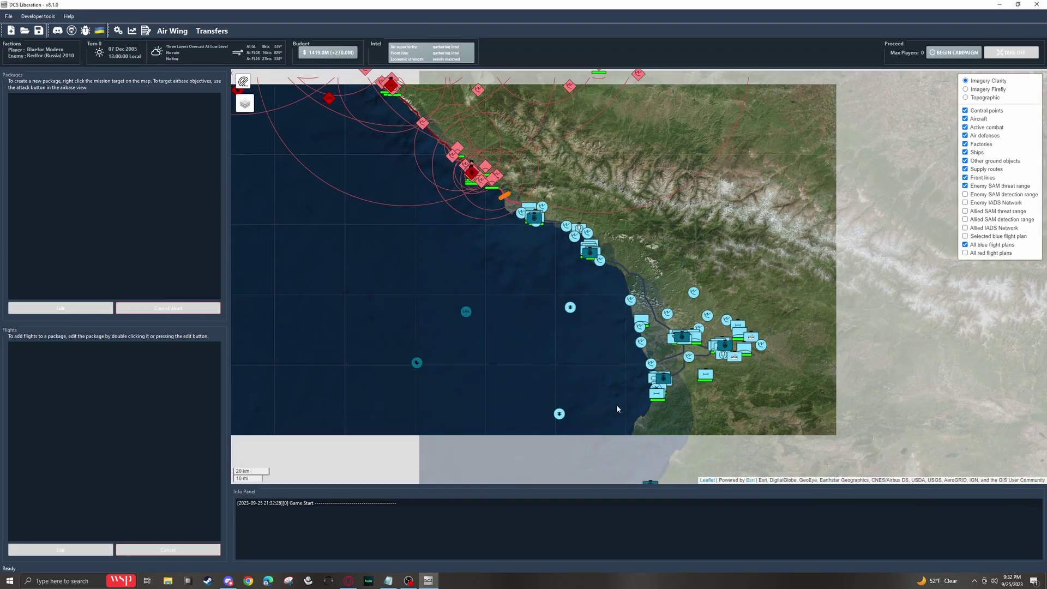
scroll(440, 222, "down", 2)
scroll(378, 238, "up", 1)
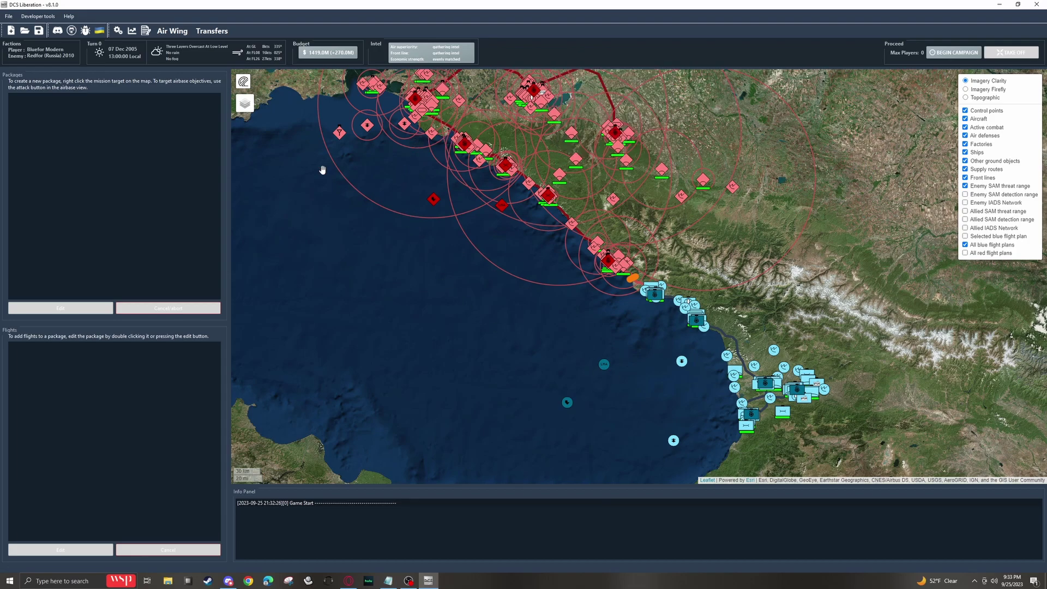
left_click(8, 16)
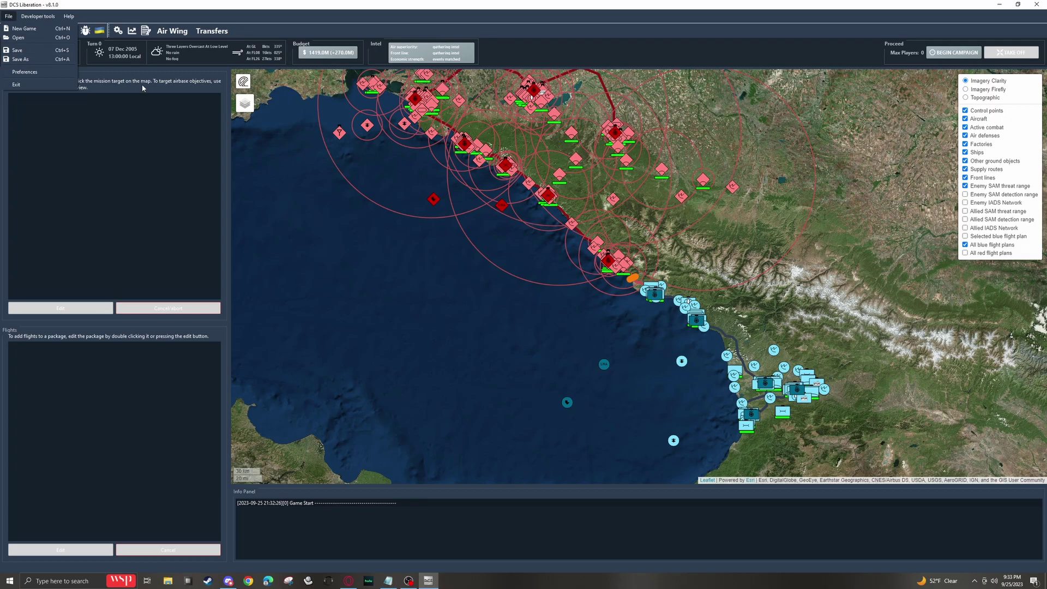
left_click(266, 151)
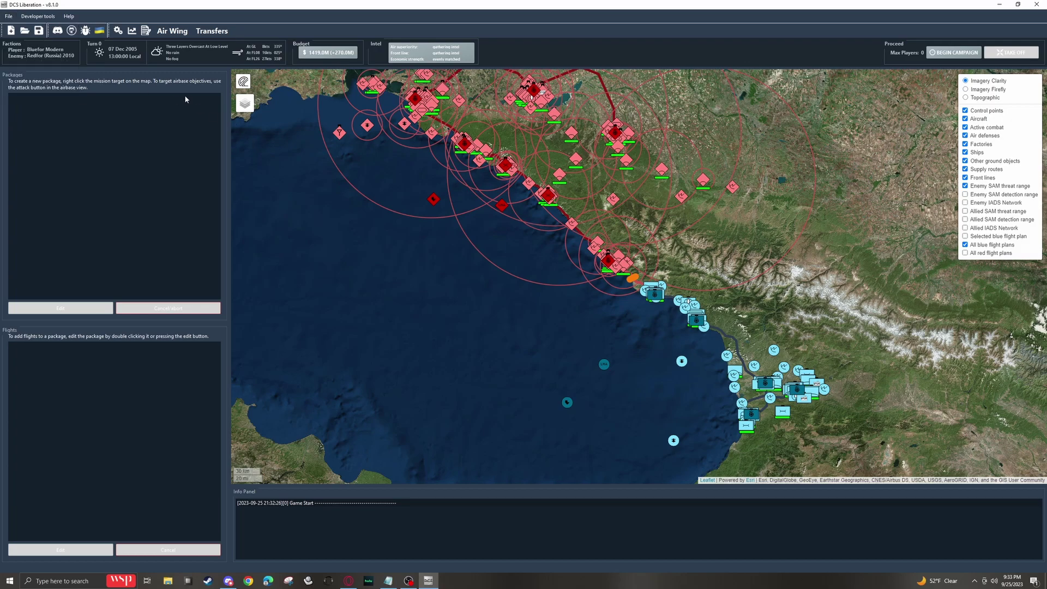
- Set player coalition skill, enemy coalition skill, and enemy AA and vehicles skill to High in the campaign's difficulty settings
left_click(117, 30)
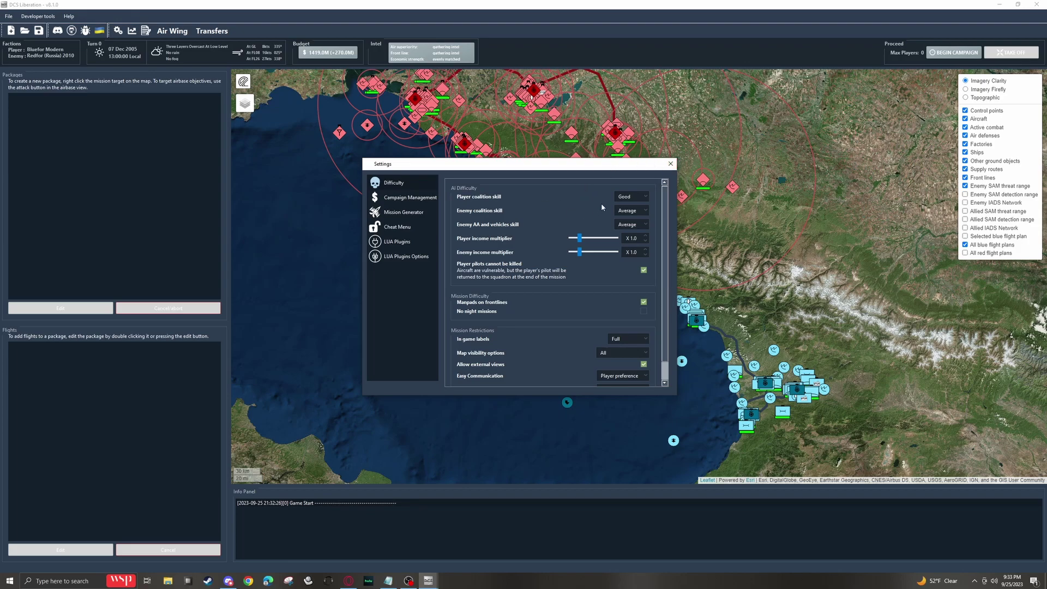
left_click(638, 201)
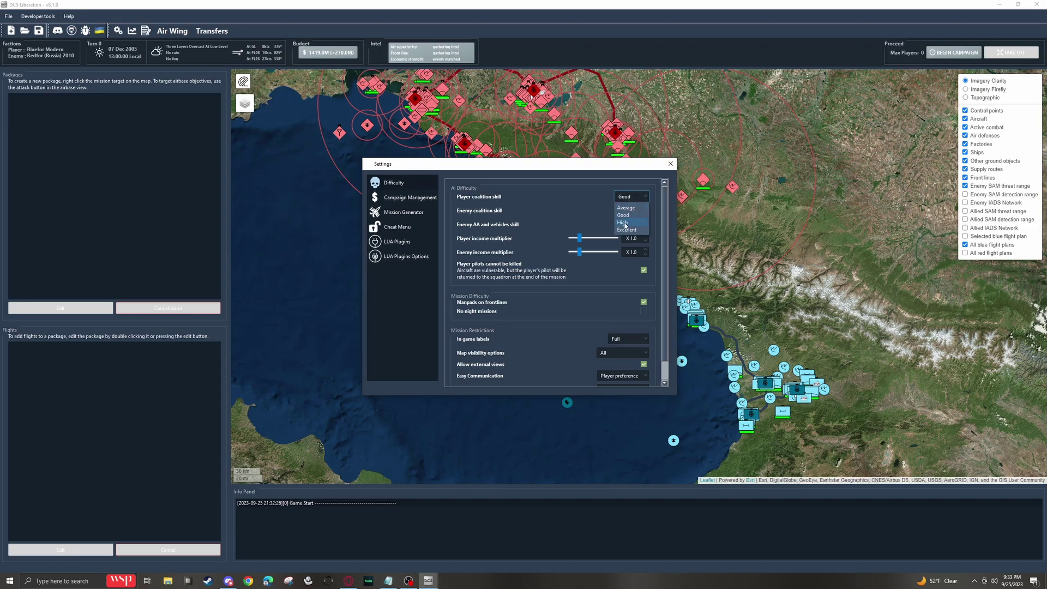
left_click(625, 224)
left_click(641, 212)
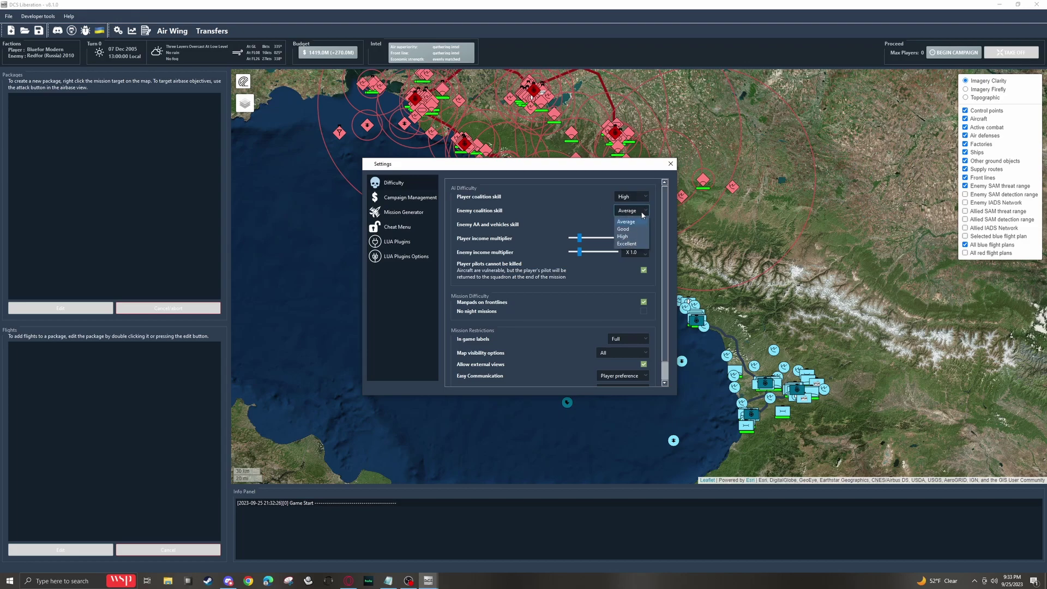
left_click(627, 238)
left_click(633, 225)
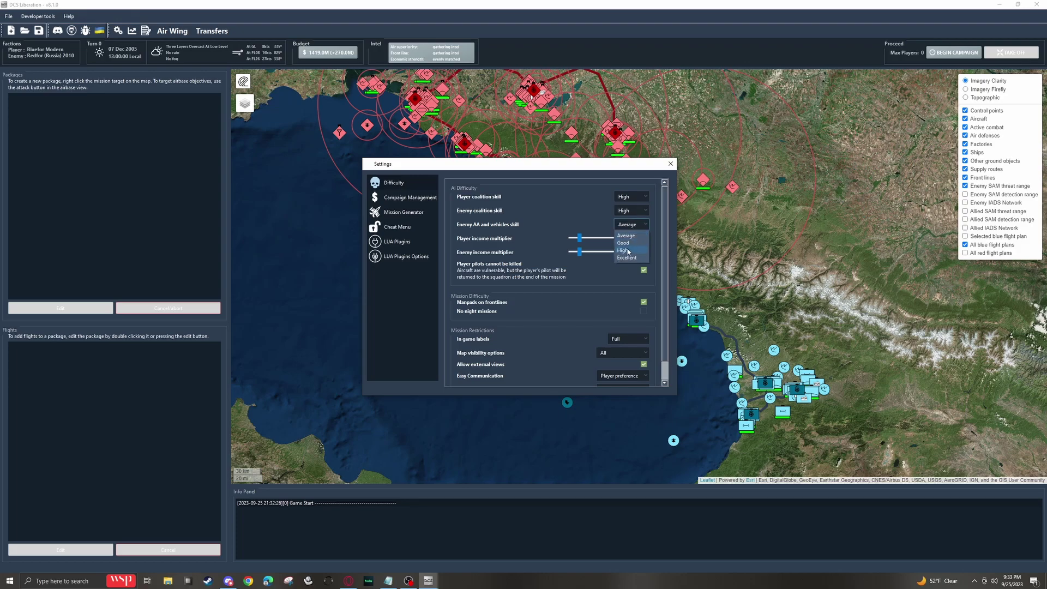
left_click(627, 250)
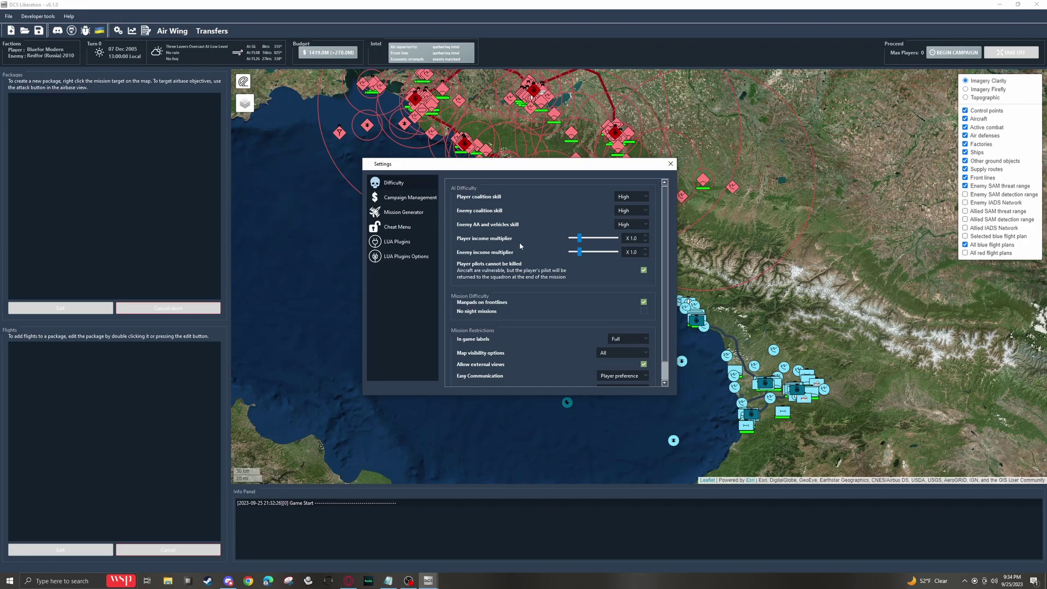
- Set in-game labels to Off and battle damage assessment to Enforced off in the mission restrictions
scroll(481, 283, "down", 1)
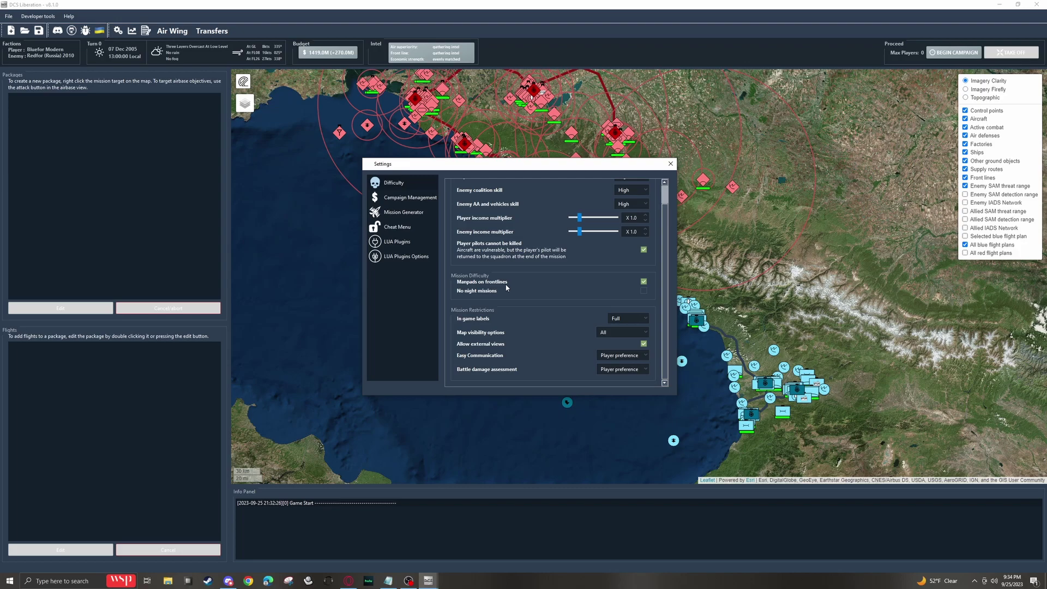
left_click_drag(536, 174, 455, 178)
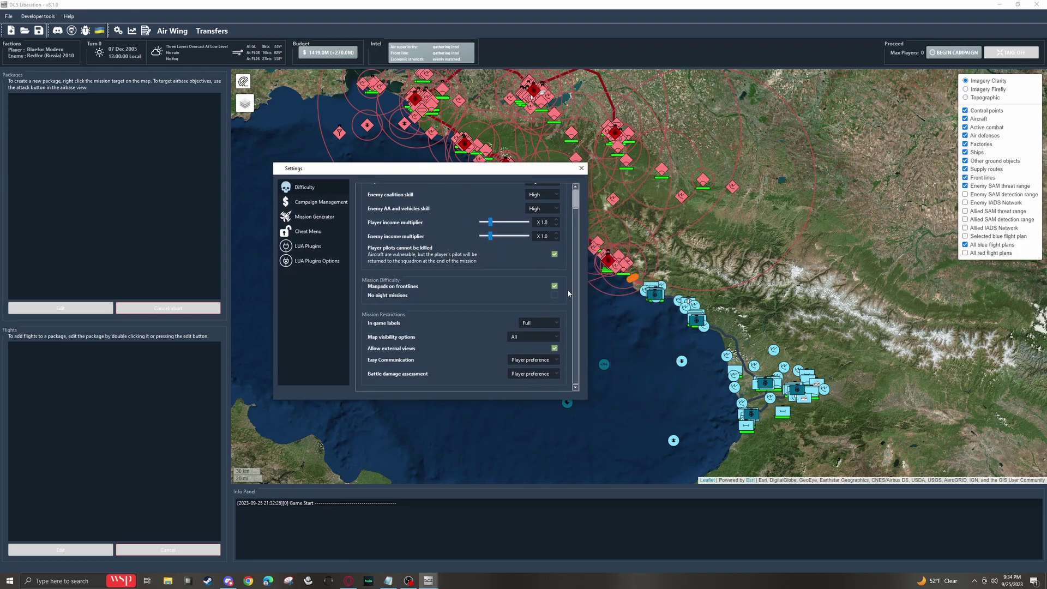
left_click_drag(487, 168, 650, 126)
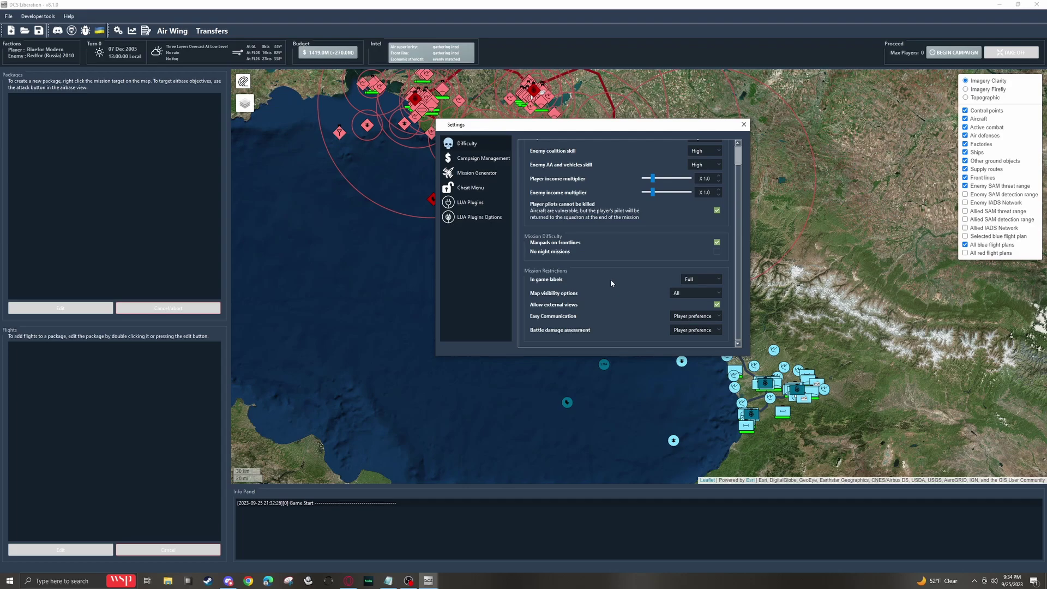
left_click(701, 279)
left_click(690, 320)
left_click(688, 330)
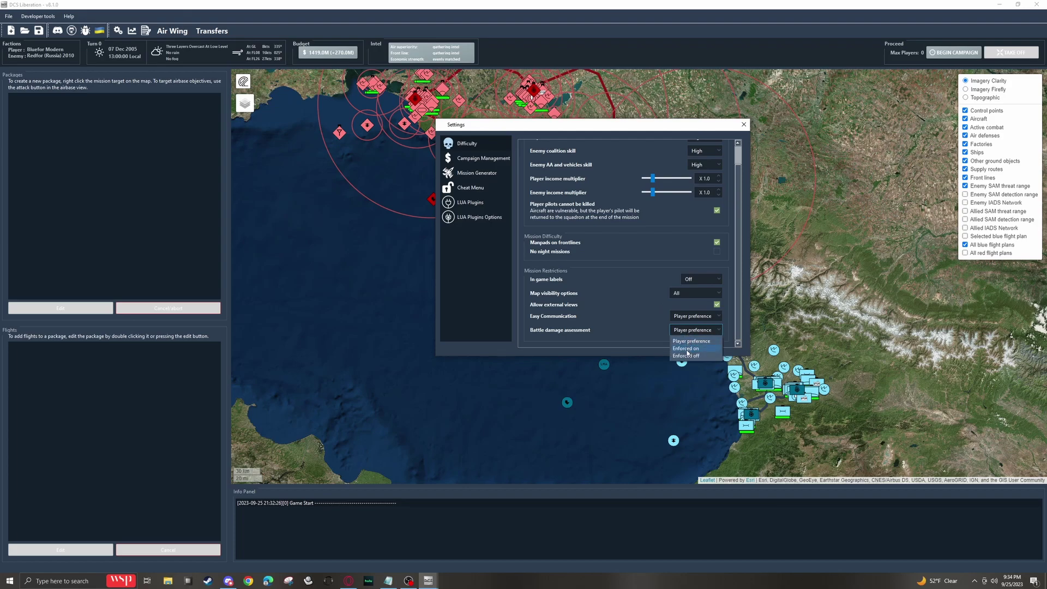
left_click(688, 346)
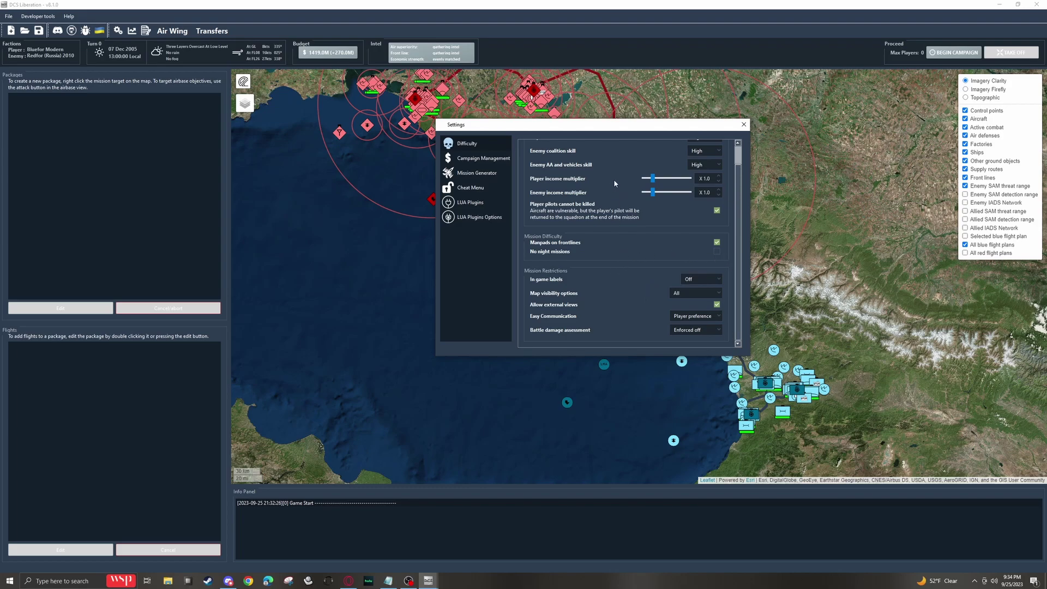
scroll(738, 171, "up", 1)
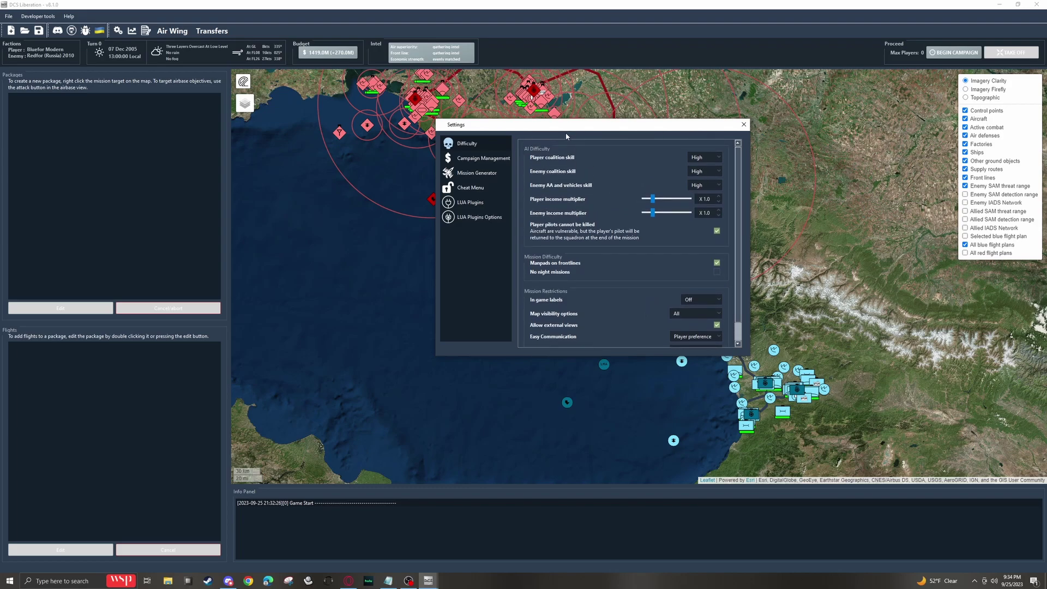
- Examine the Campaign Management settings for general options, pilots and squadrons, and HQ automation
left_click(468, 160)
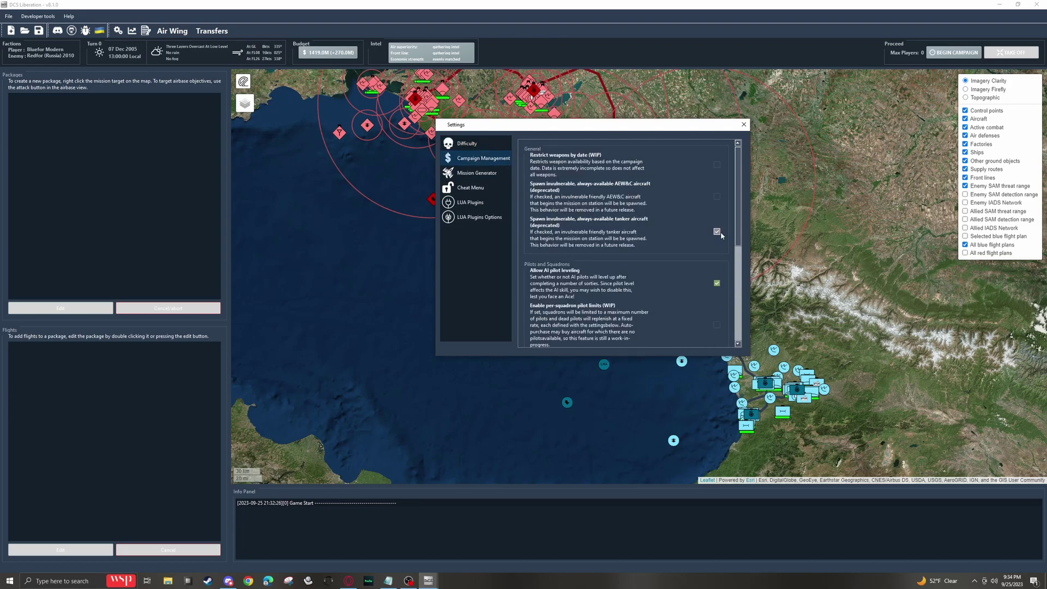
scroll(740, 227, "down", 1)
mouse_move(740, 226)
left_mouse_down()
mouse_move(745, 298)
mouse_move(736, 216)
left_mouse_up()
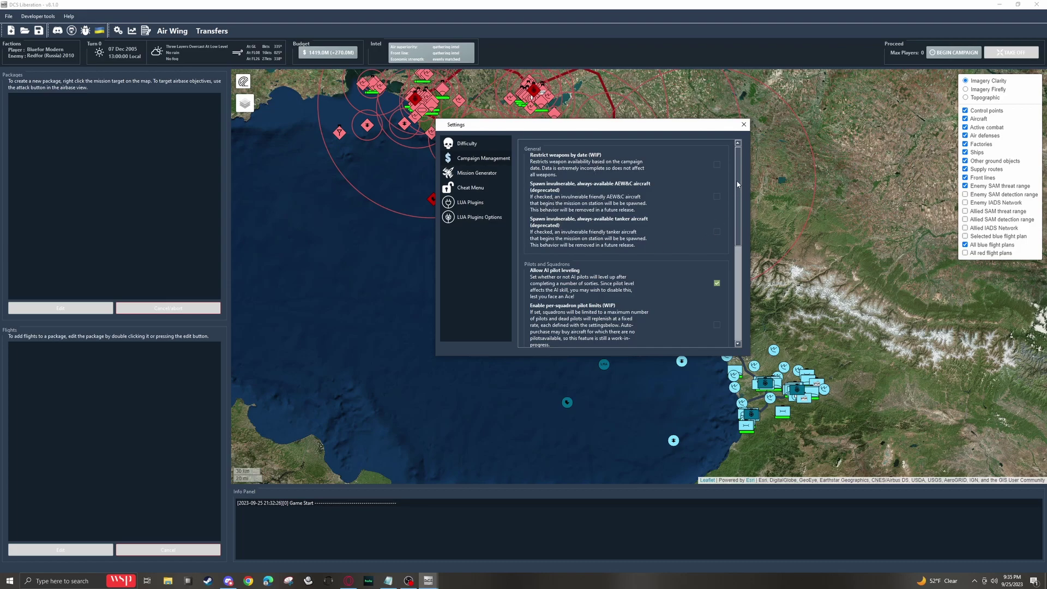
left_click_drag(737, 192, 739, 235)
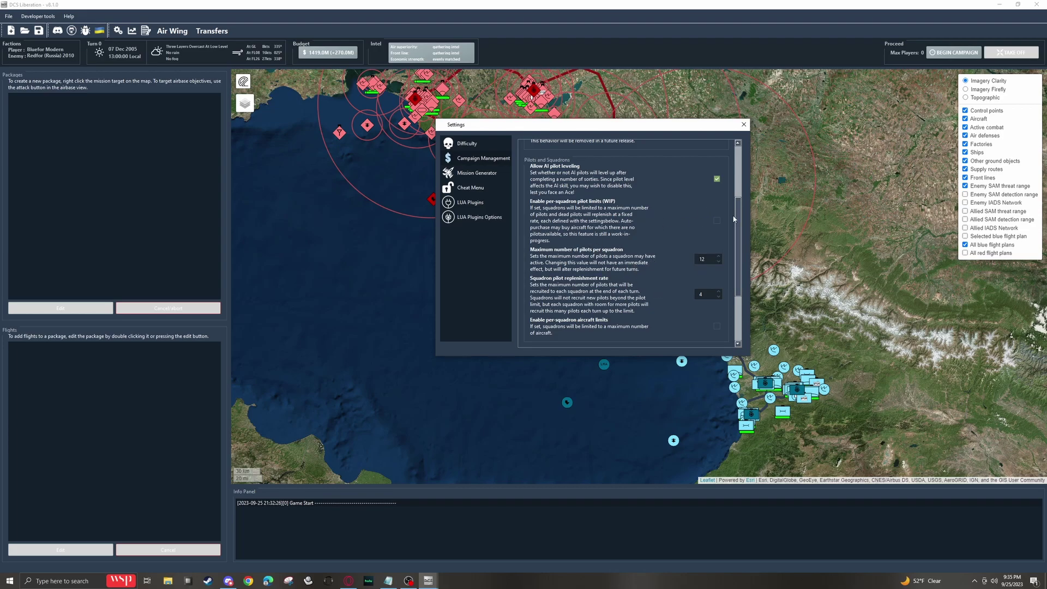
scroll(733, 219, "down", 5)
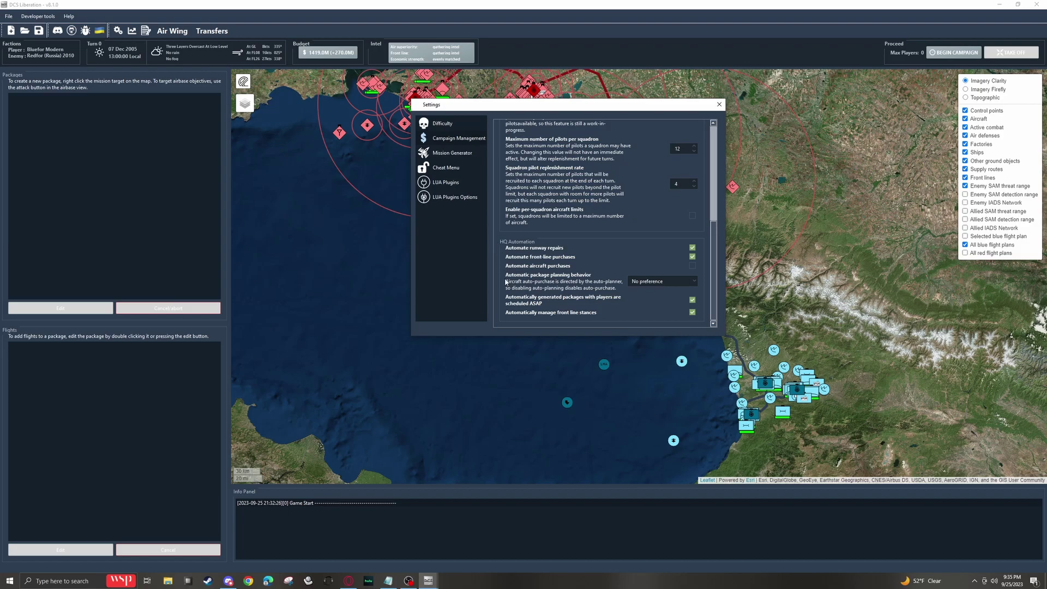
- Set player missions to interrupt fast forward at startup time in the Mission Generator gameplay settings
left_click(436, 160)
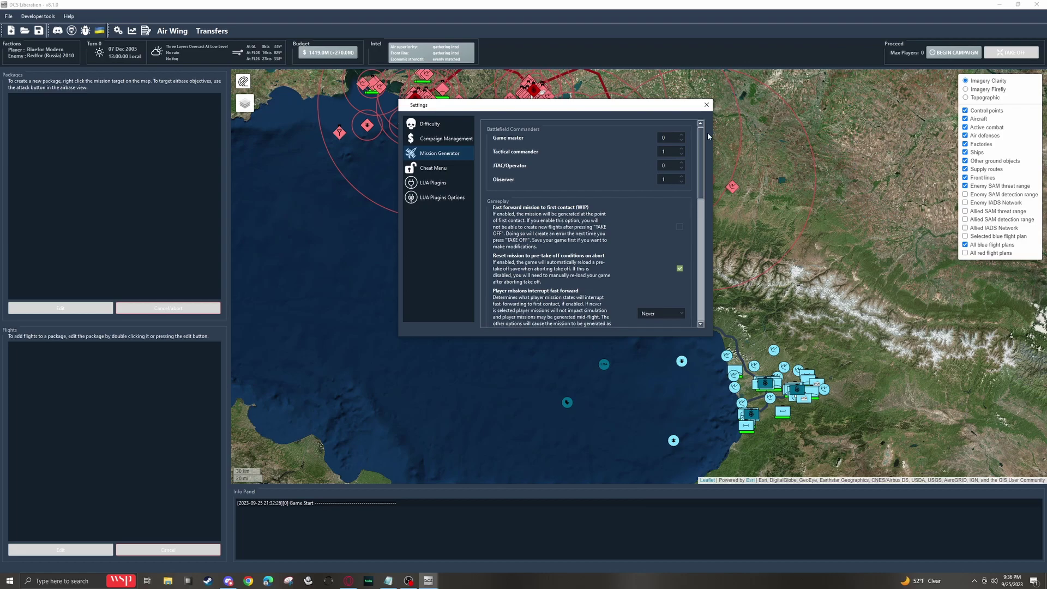
left_click_drag(658, 107, 624, 120)
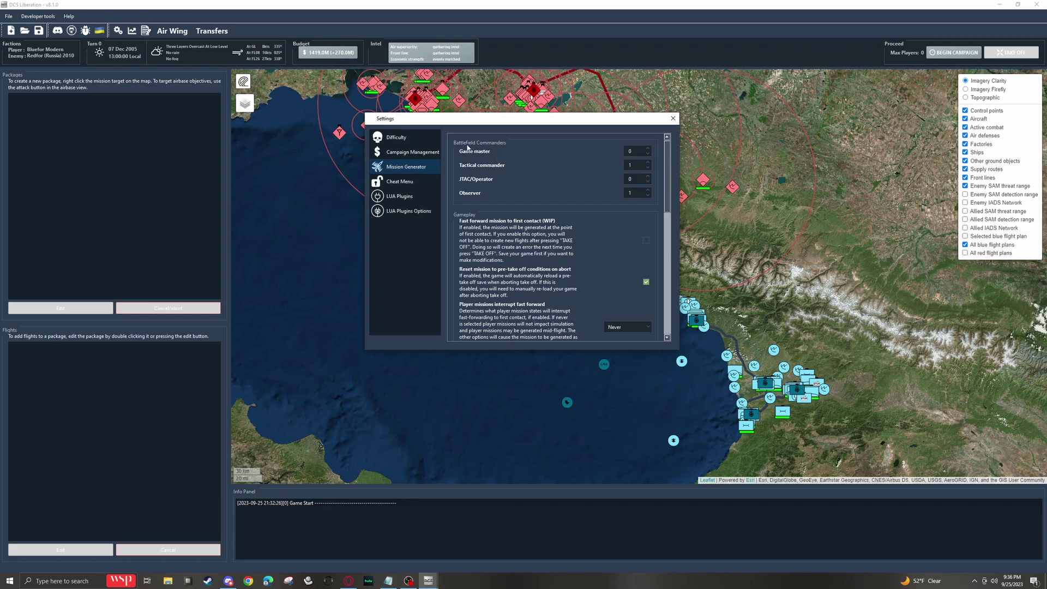
left_click_drag(492, 124, 676, 241)
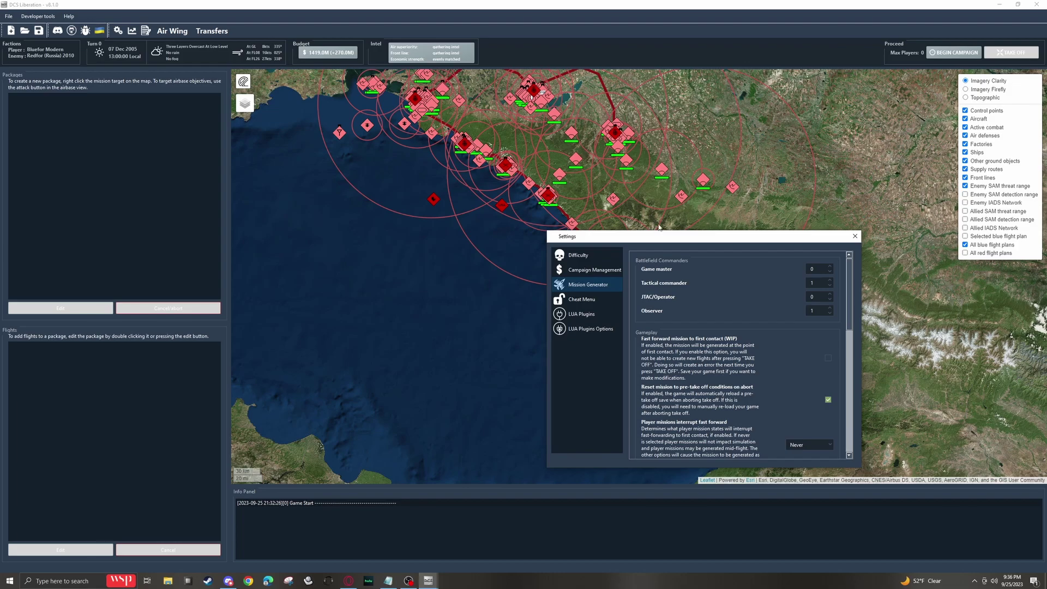
left_click_drag(665, 237, 573, 153)
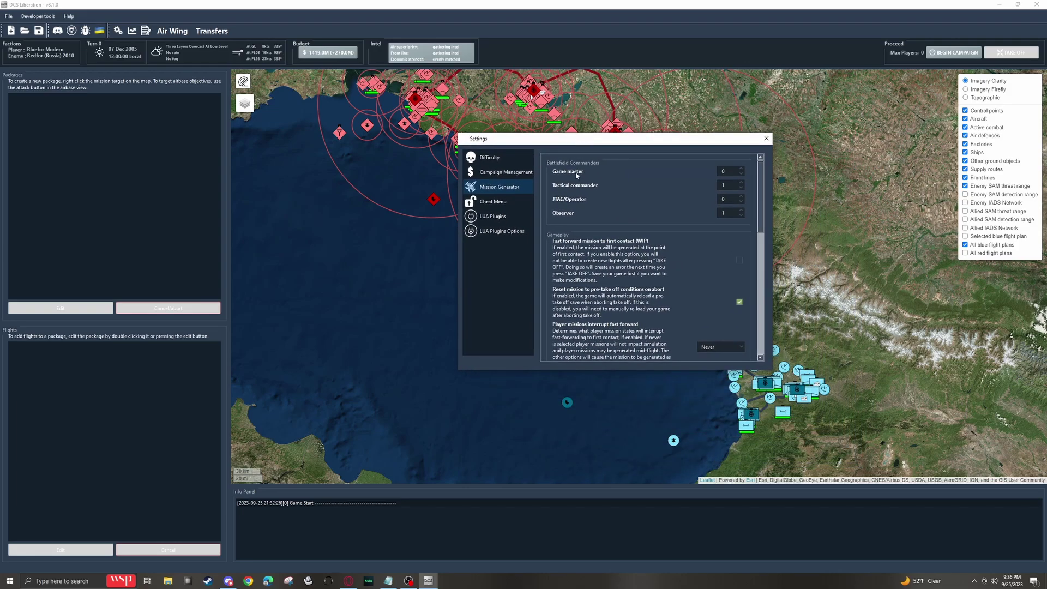
left_click_drag(578, 142, 521, 112)
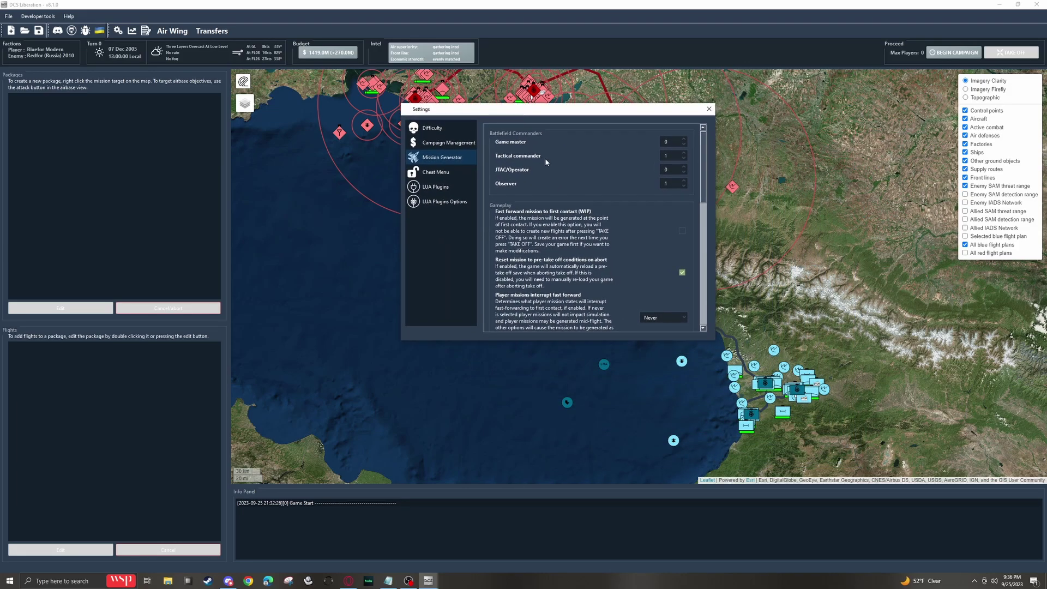
scroll(701, 156, "down", 2)
left_click_drag(701, 156, 701, 136)
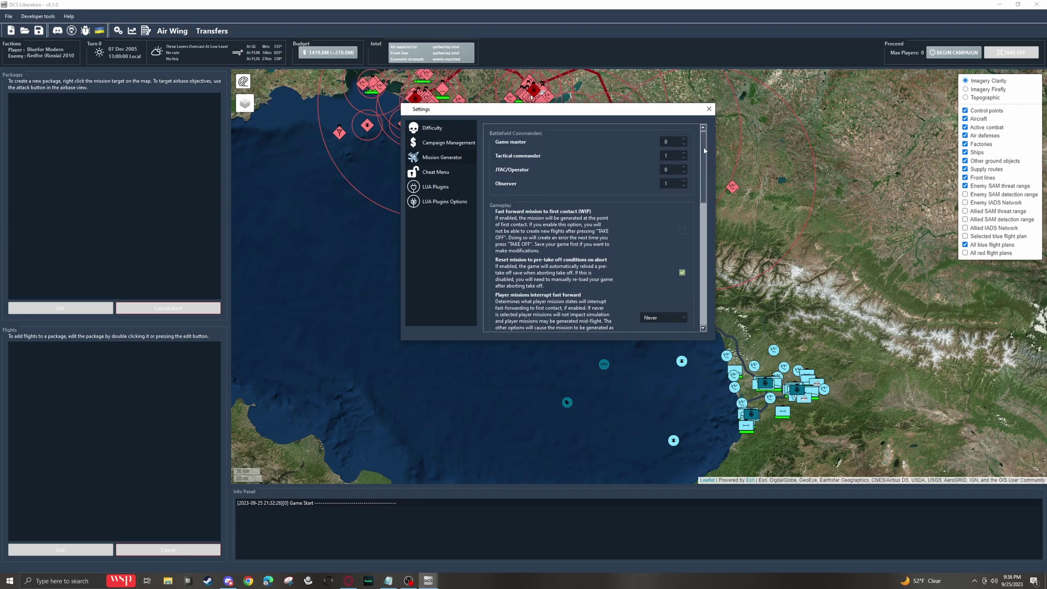
scroll(704, 150, "down", 3)
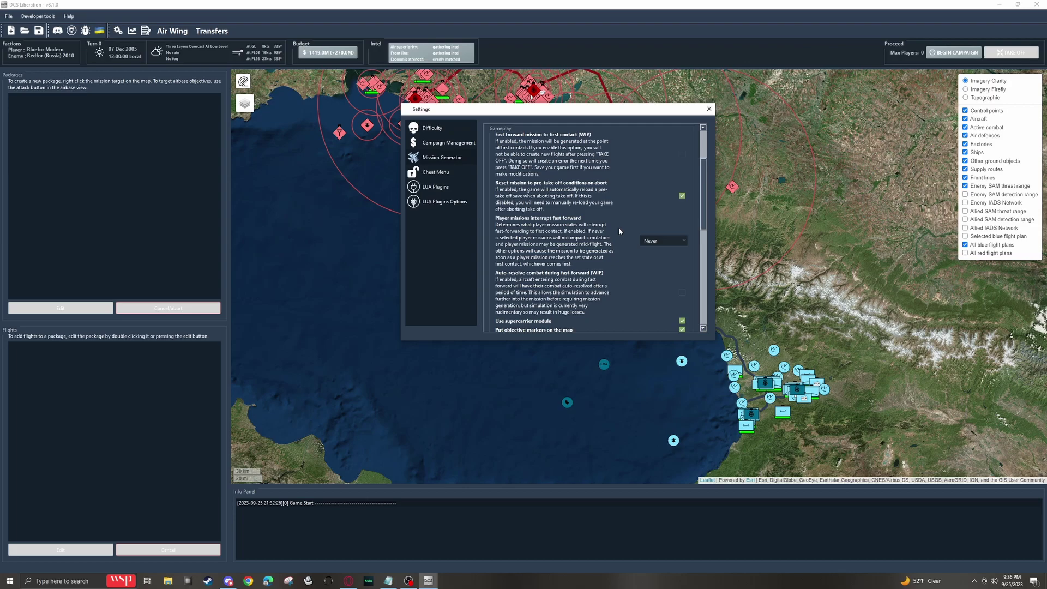
left_click(661, 240)
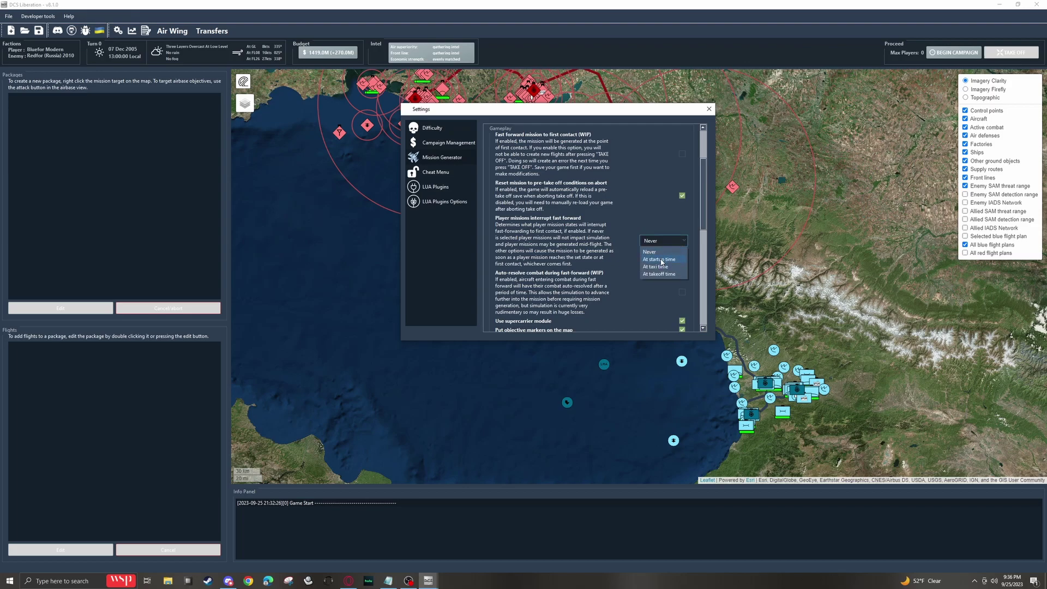
left_click_drag(584, 113, 582, 130)
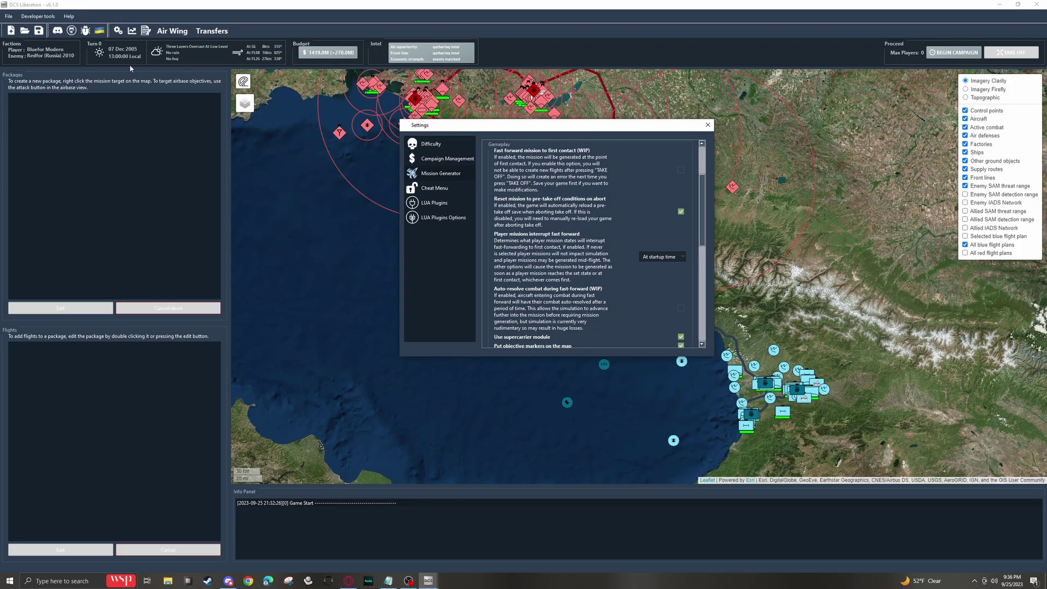
- Let player flights ignore TOT and spawn immediately, and set the default start type for AI aircraft to In Flight
scroll(607, 252, "down", 4)
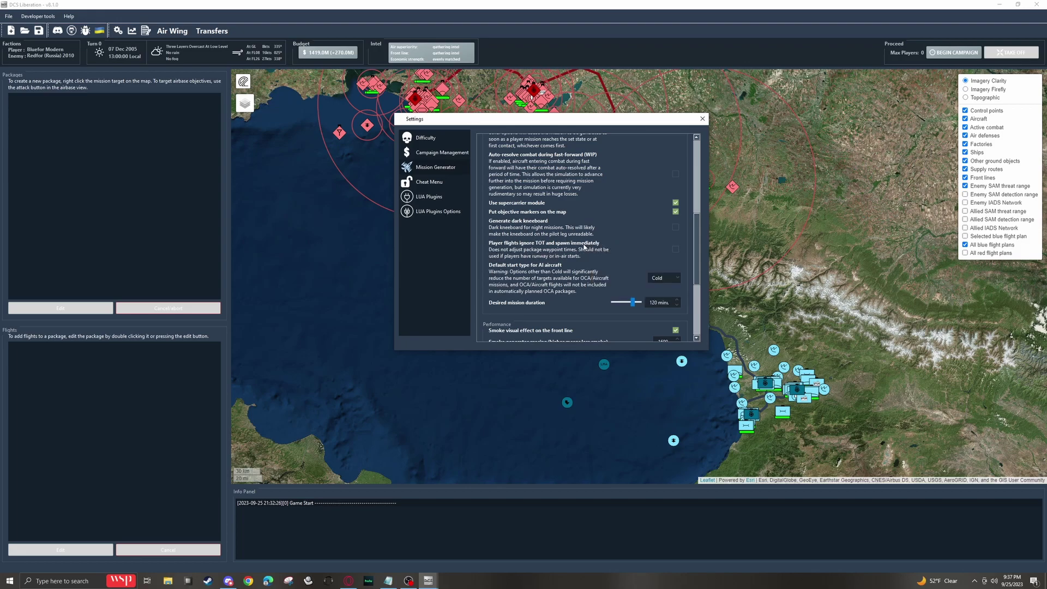
mouse_move(583, 246)
left_click_drag(696, 225, 697, 229)
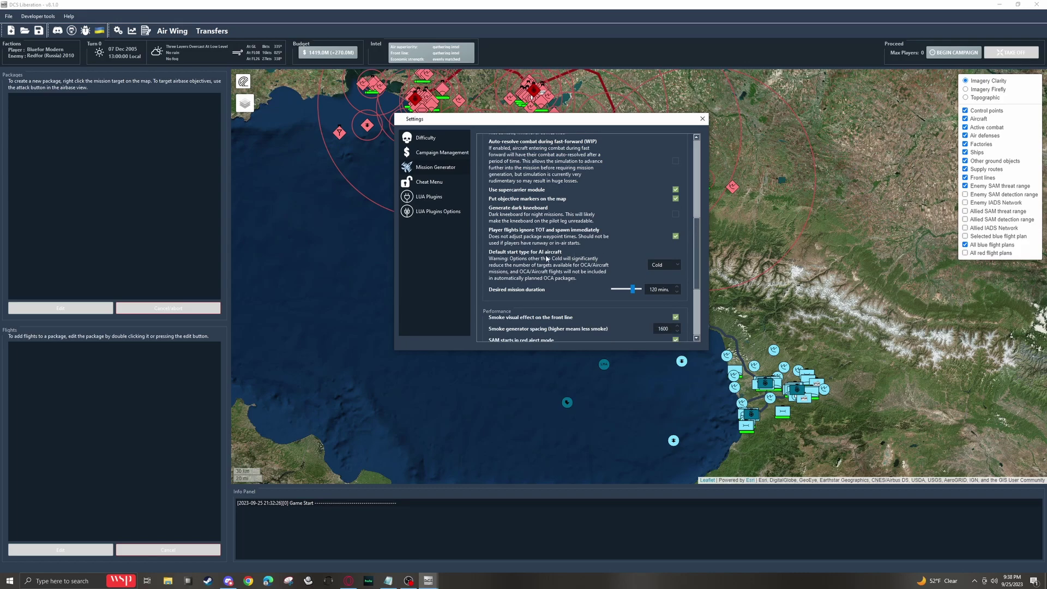
left_click(679, 267)
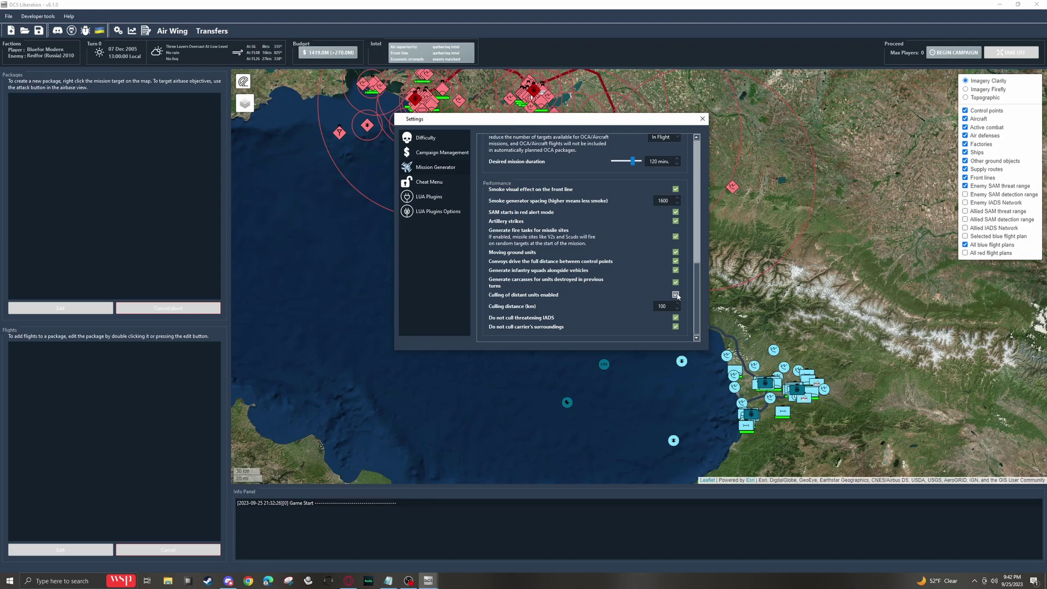
- Close the campaign settings and display the culling exclusion zones on the map
key("Tab")
left_click(702, 119)
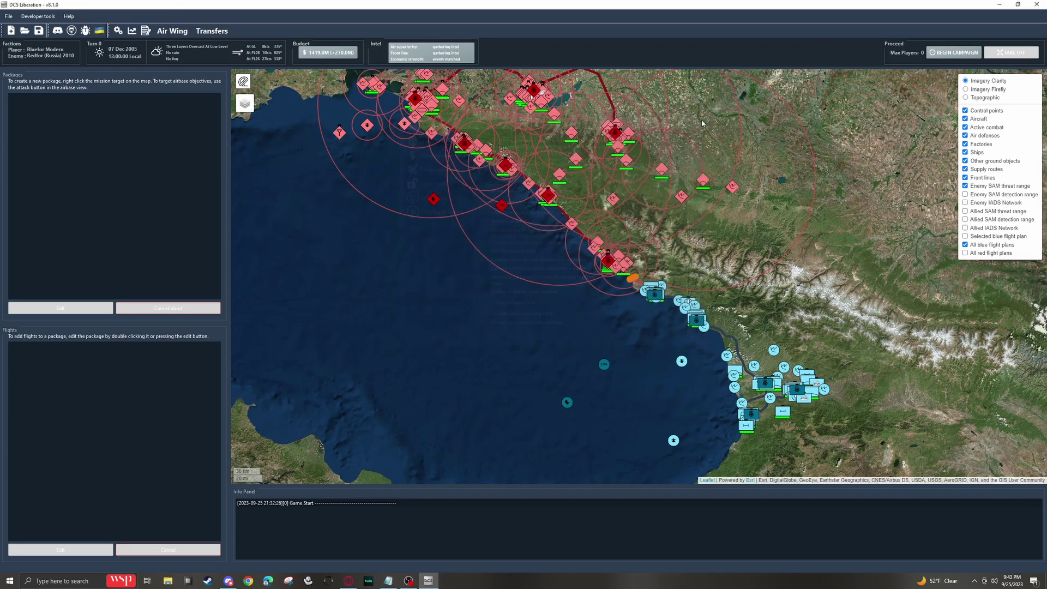
mouse_move(245, 105)
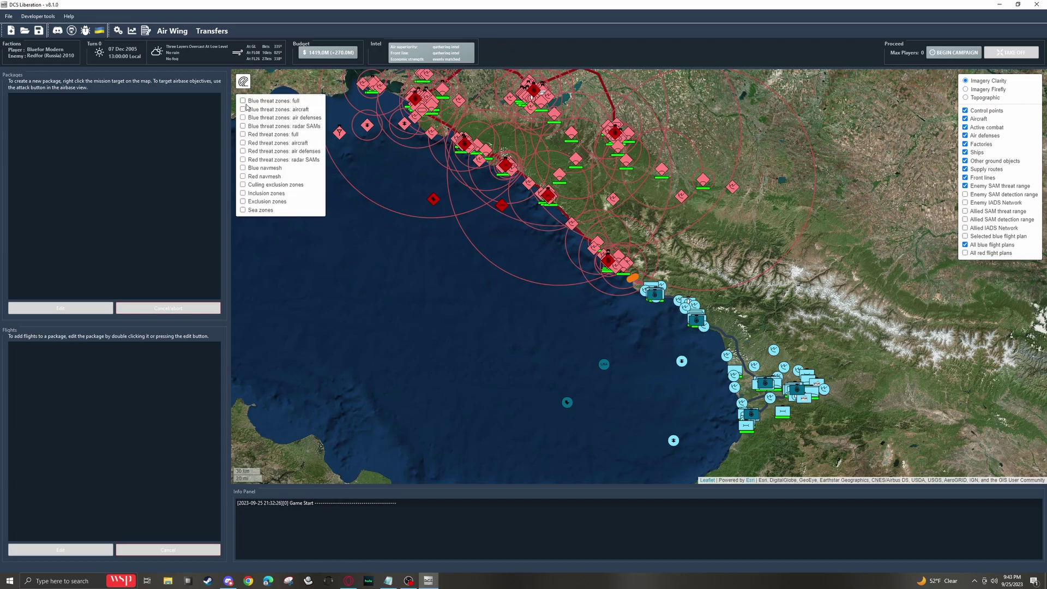
left_click(243, 185)
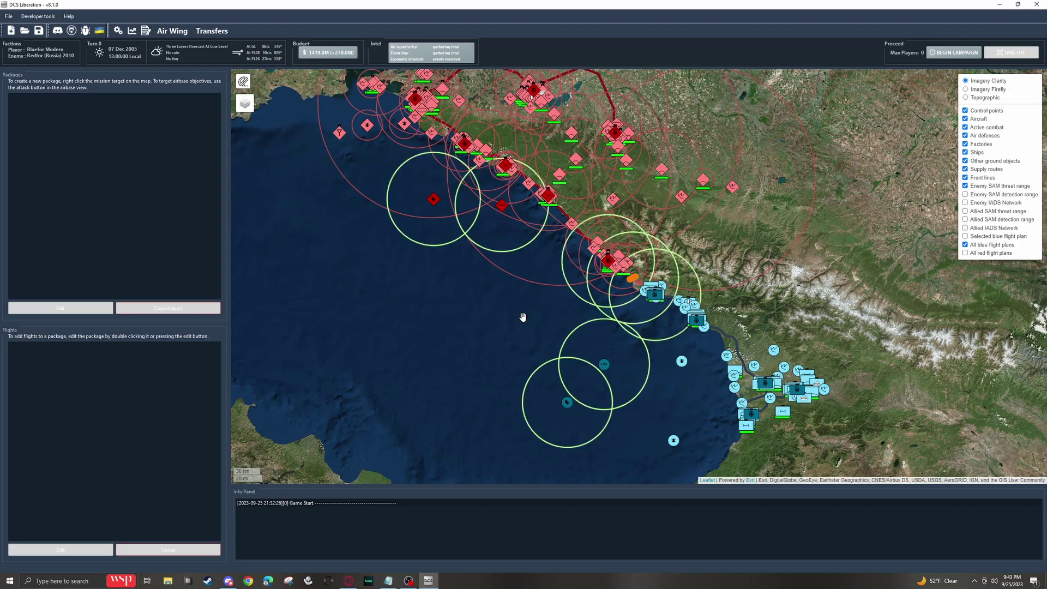
- Examine which red and blue units across the map lie inside or outside the culling exclusion zones
left_click_drag(466, 302, 476, 287)
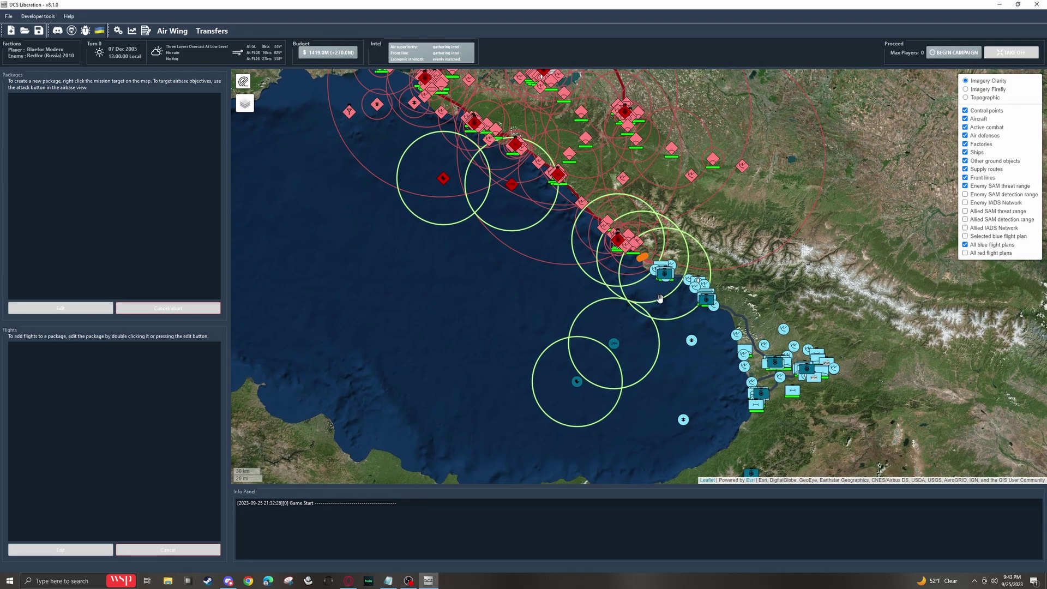
scroll(655, 299, "up", 1)
left_click_drag(594, 240, 694, 286)
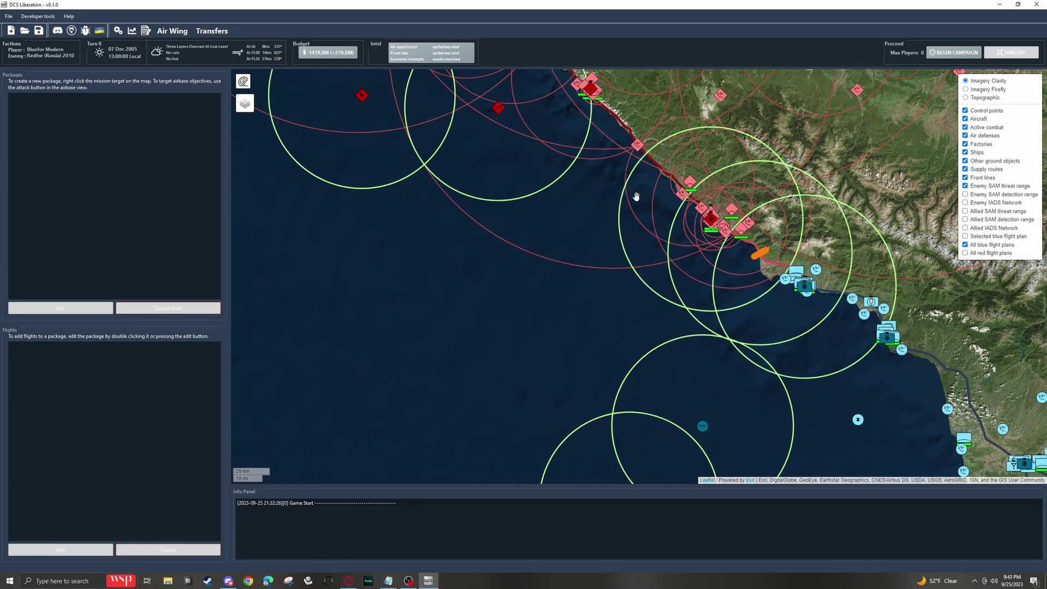
left_click_drag(525, 219, 516, 290)
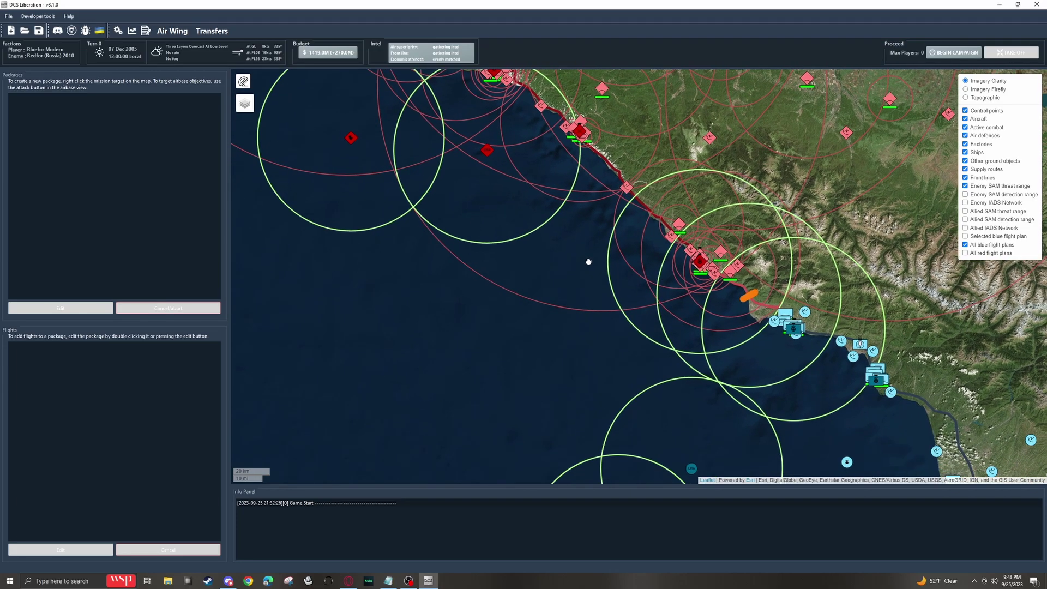
scroll(591, 310, "down", 1)
left_click_drag(554, 254, 557, 278)
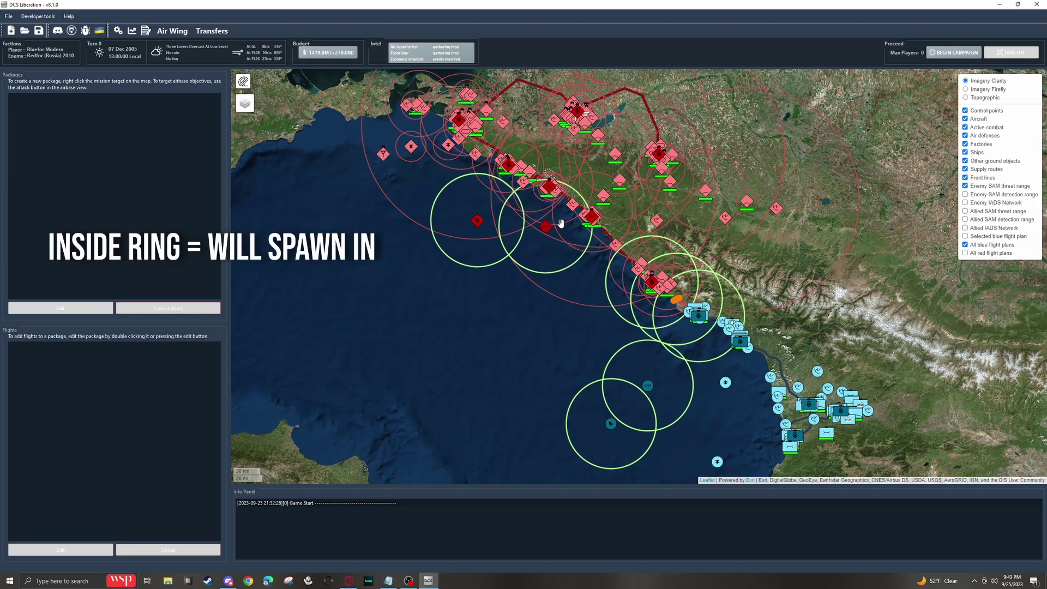
mouse_move(684, 163)
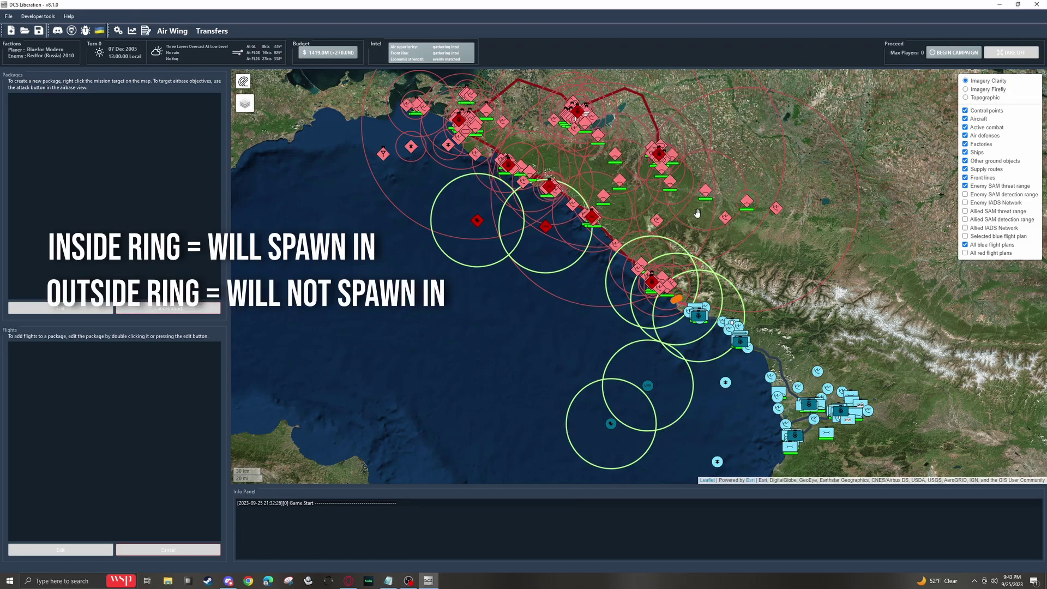
left_click_drag(687, 233, 693, 214)
mouse_move(840, 405)
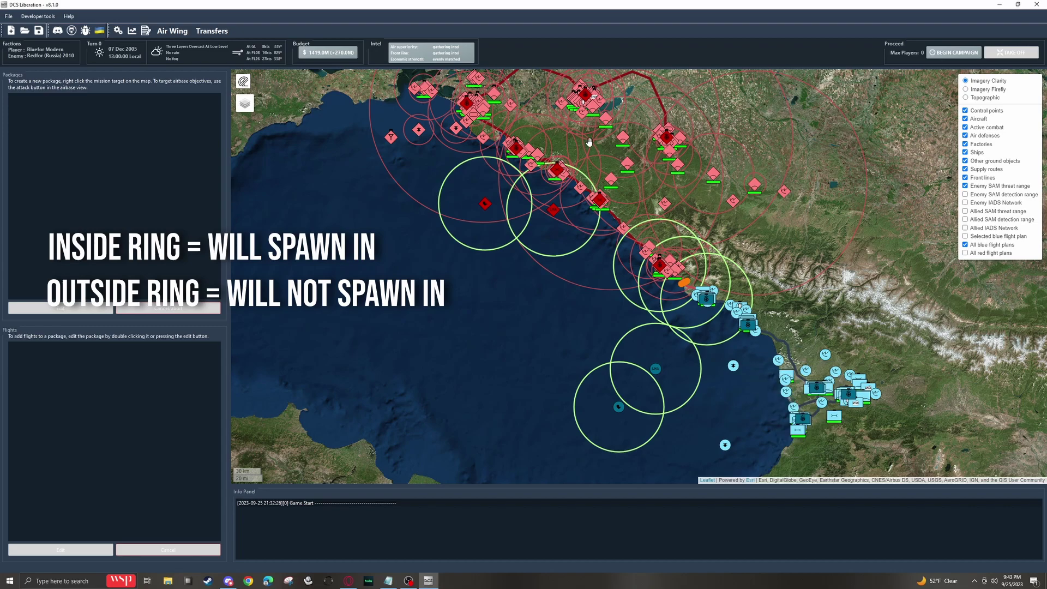
left_click_drag(630, 90, 617, 118)
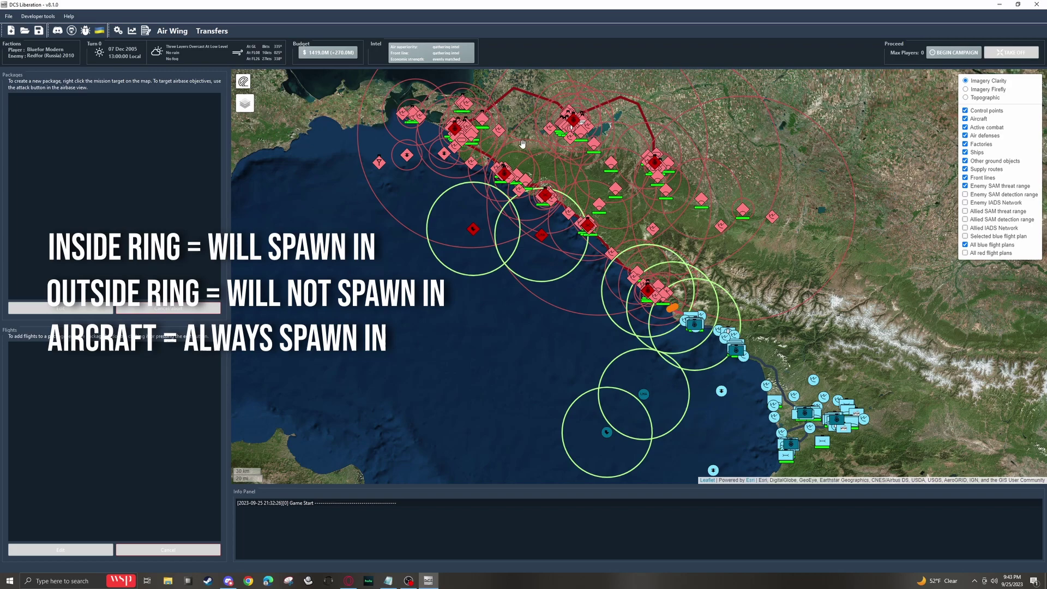
scroll(659, 311, "down", 1)
scroll(648, 327, "up", 1)
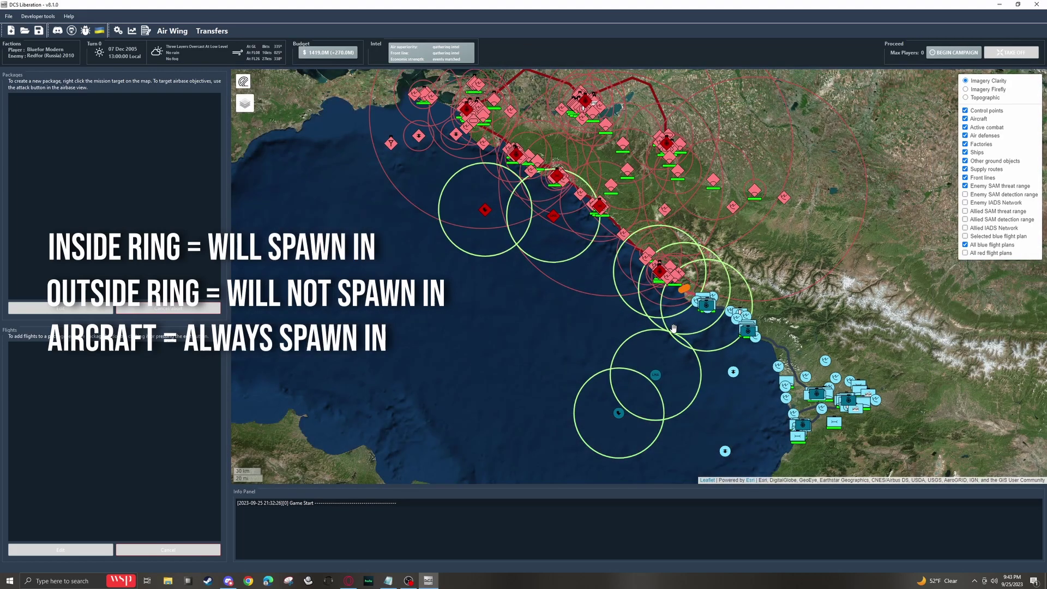
- Examine the culling exclusion zones around the front line and Sochi-Adler, comparing them with the enemy sites farther along the coast and inland
left_click_drag(674, 328, 653, 319)
scroll(654, 316, "up", 1)
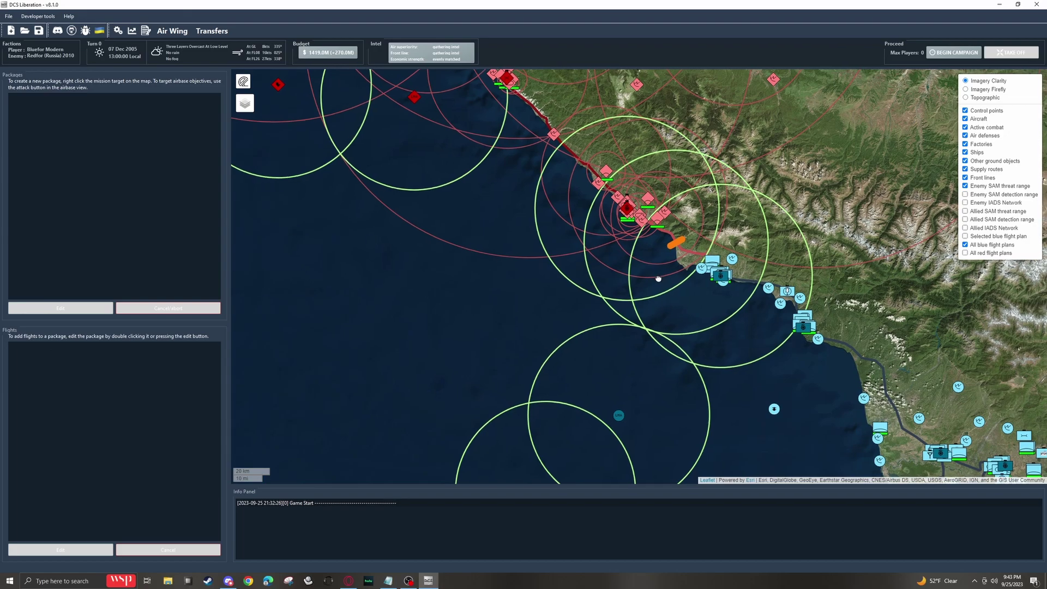
scroll(663, 259, "up", 1)
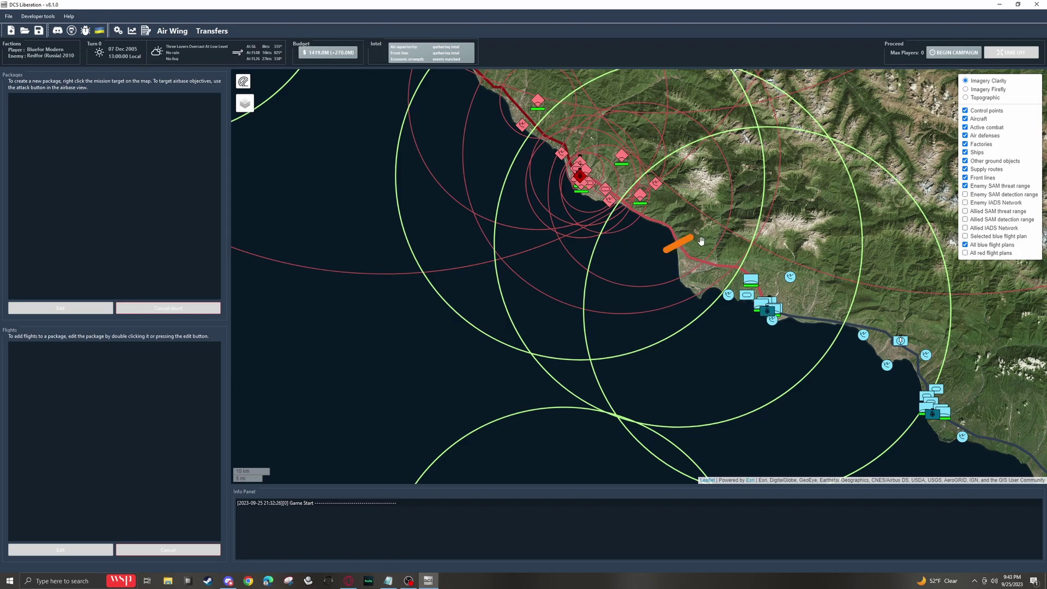
scroll(676, 247, "down", 1)
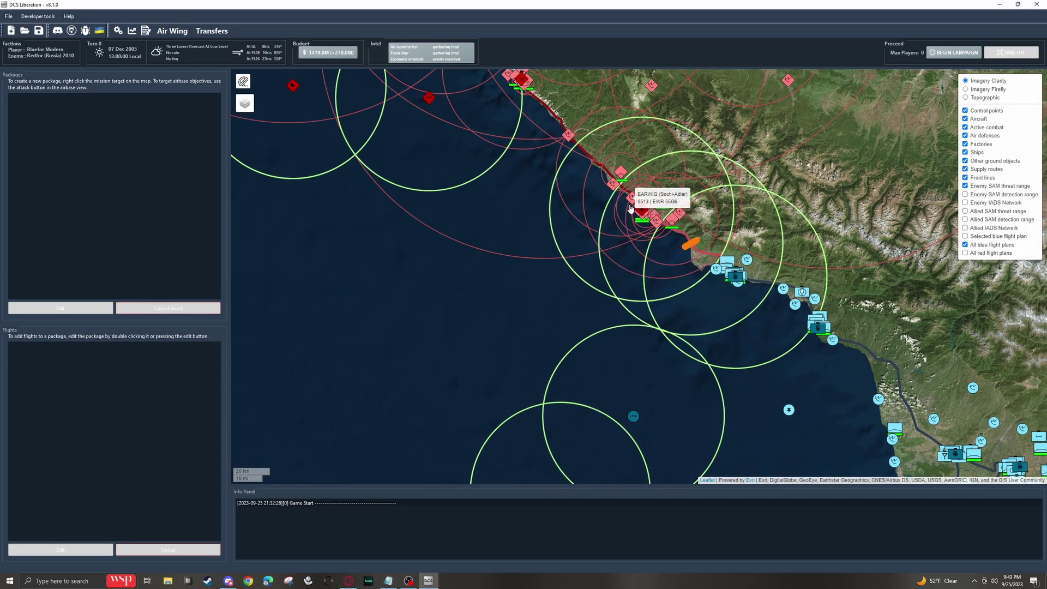
left_click_drag(529, 234, 667, 294)
scroll(775, 354, "down", 1)
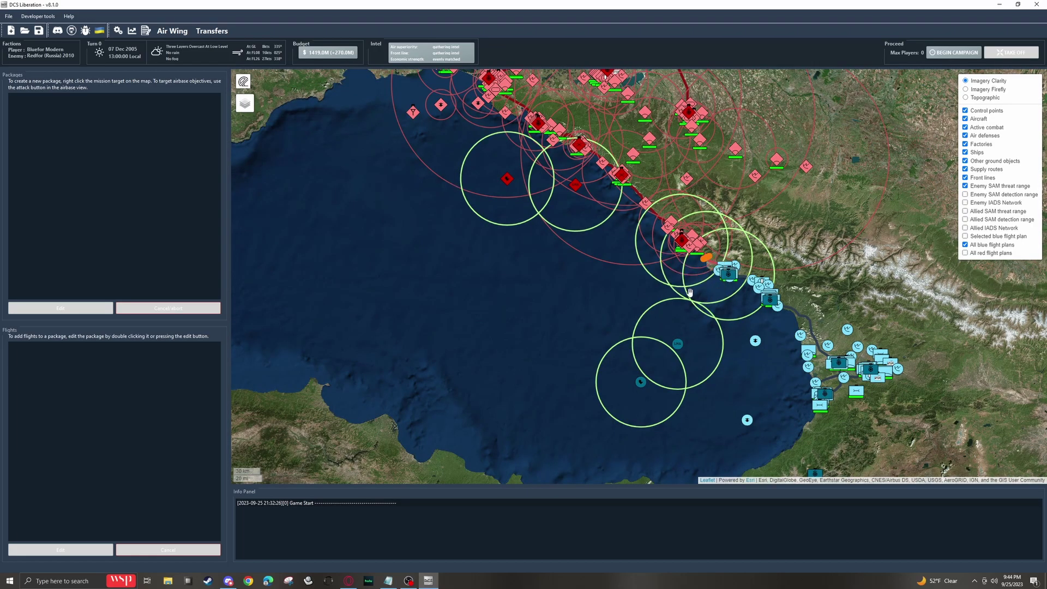
scroll(698, 279, "up", 1)
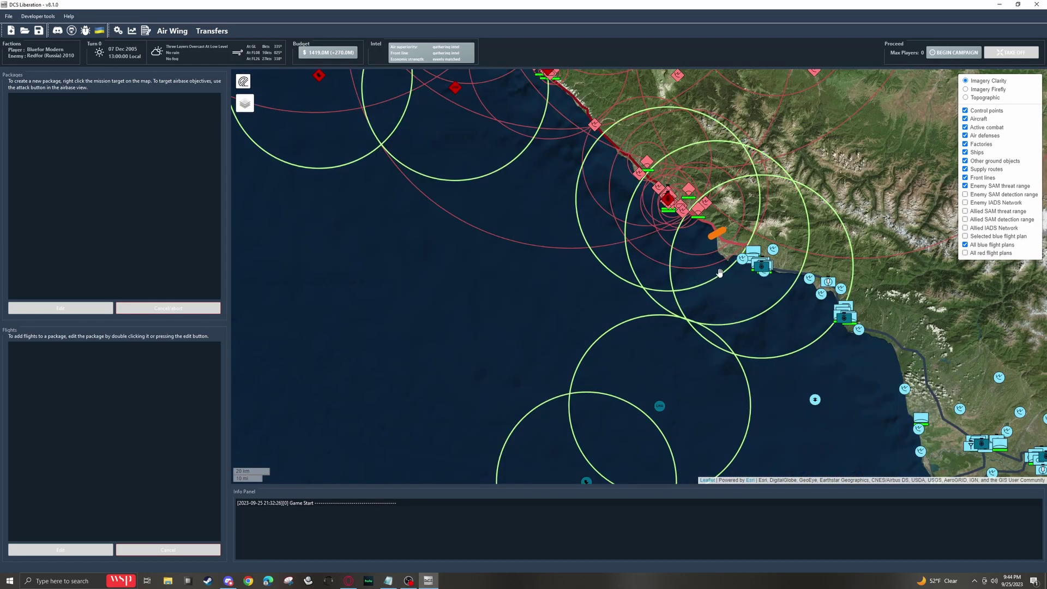
mouse_move(688, 233)
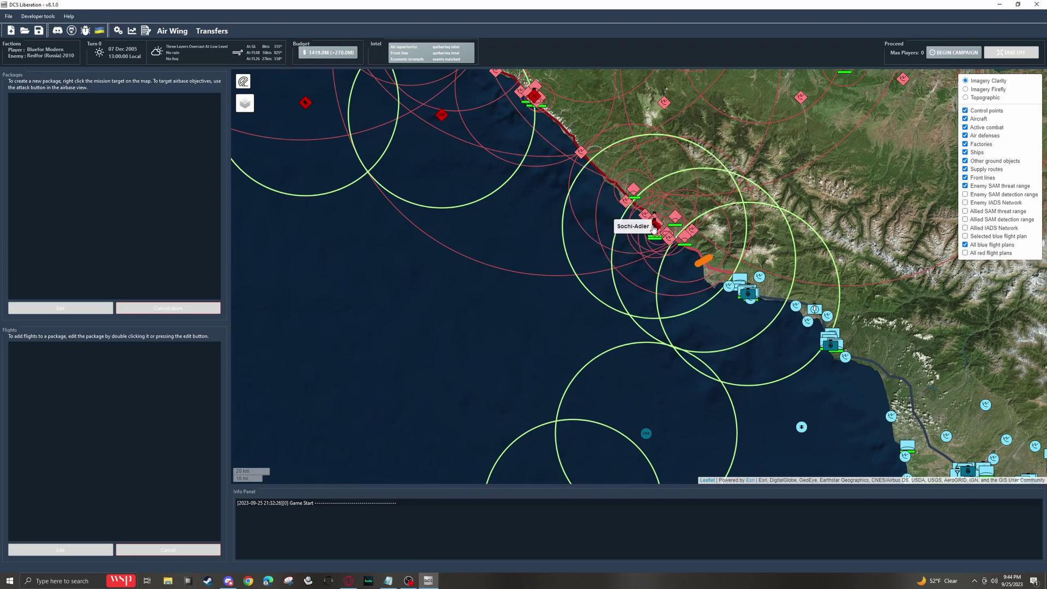
scroll(616, 284, "down", 1)
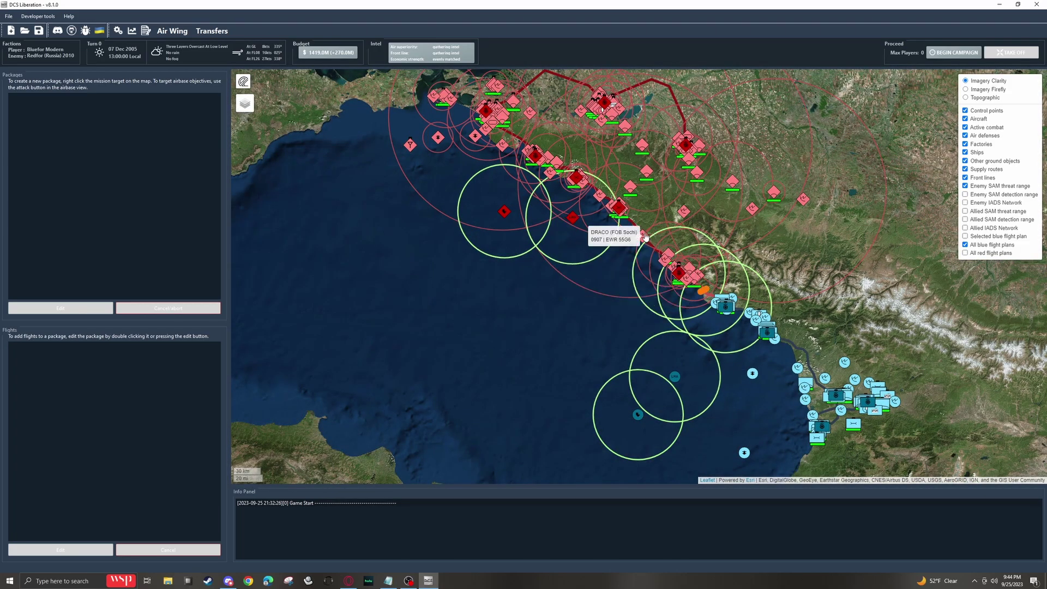
mouse_move(611, 205)
left_click_drag(710, 228, 736, 269)
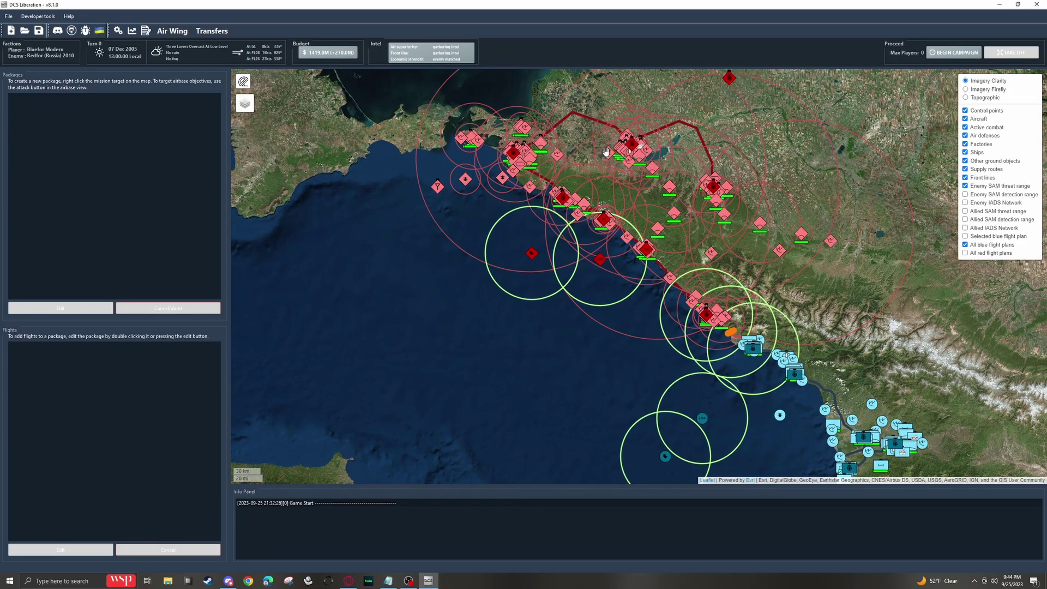
mouse_move(660, 180)
scroll(736, 278, "up", 1)
left_click_drag(682, 336, 657, 285)
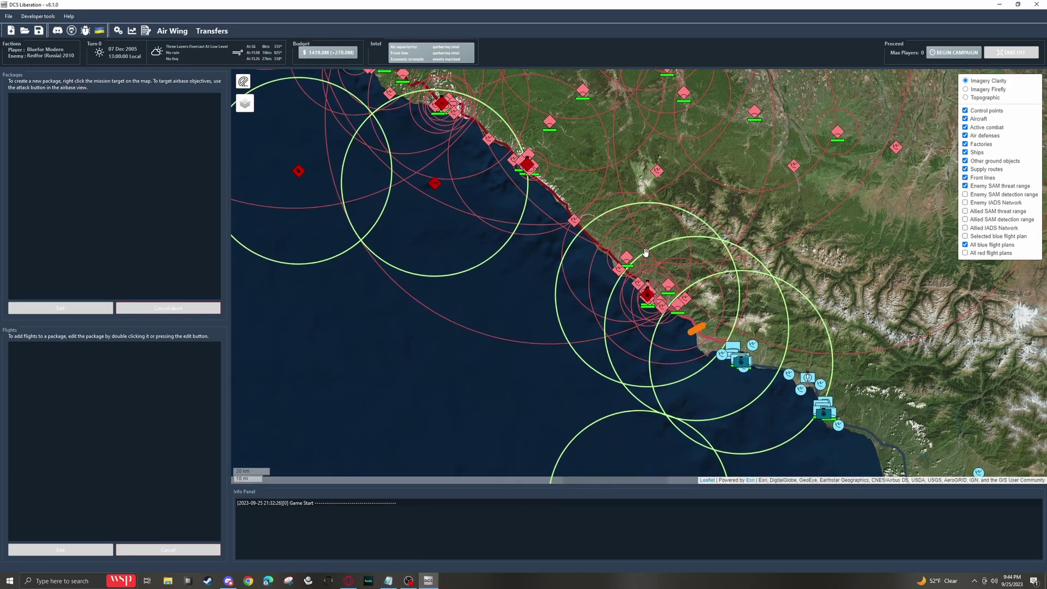
mouse_move(669, 316)
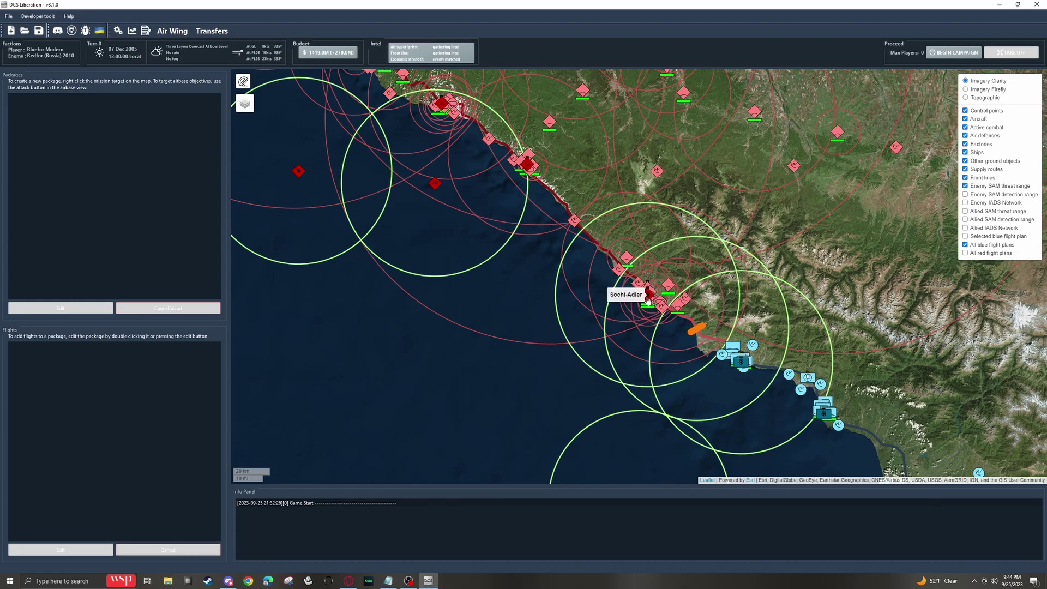
scroll(612, 279, "down", 1)
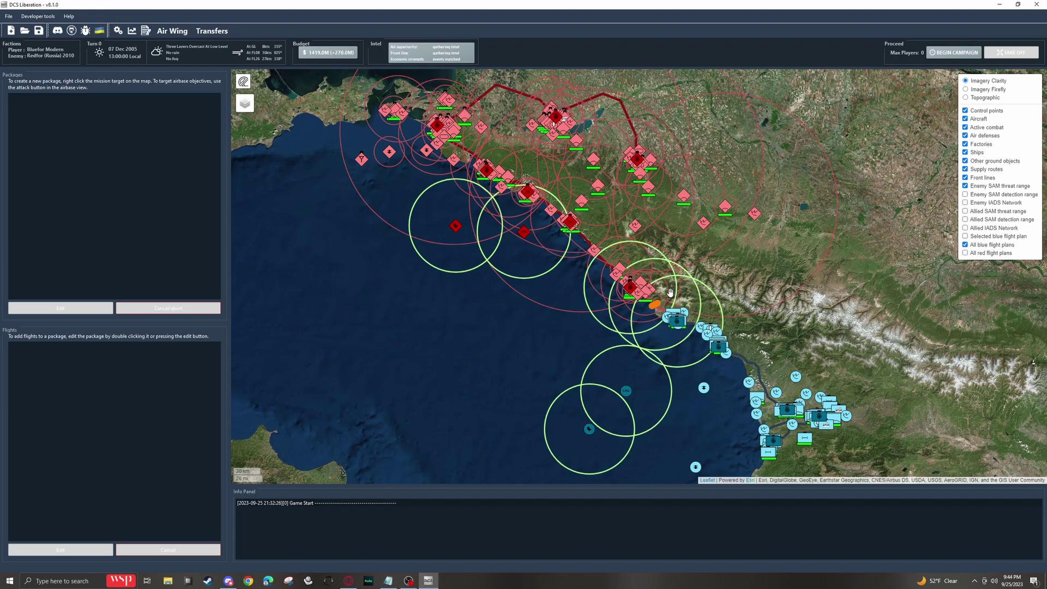
scroll(670, 292, "up", 1)
left_click_drag(658, 283, 650, 275)
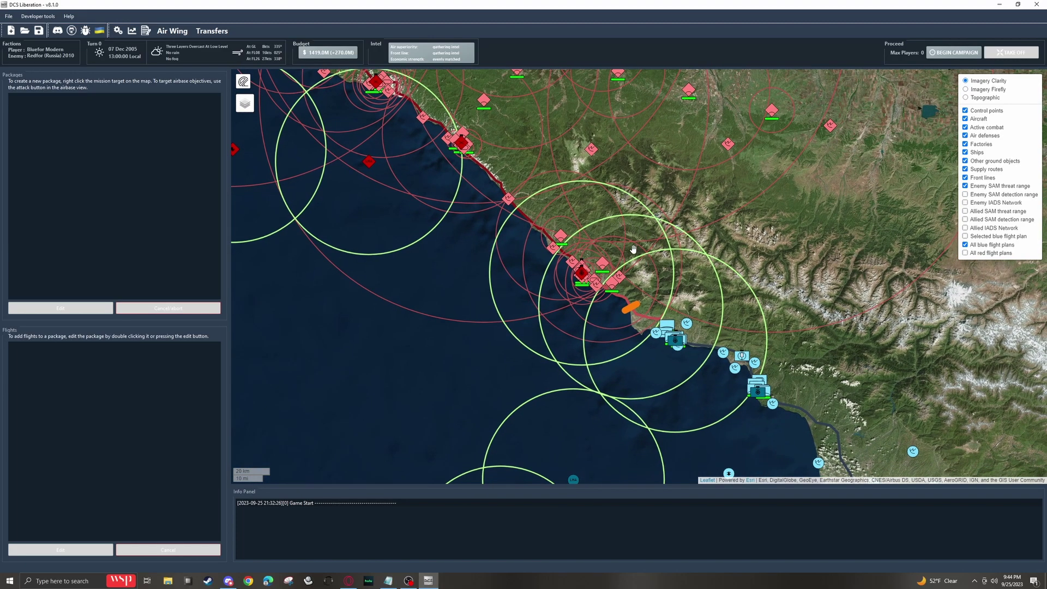
- Examine the culling exclusion zones across the whole theatre, from the front line near Sochi-Adler to the enemy bases up the coast and inland
left_click_drag(609, 226, 594, 296)
scroll(606, 238, "down", 1)
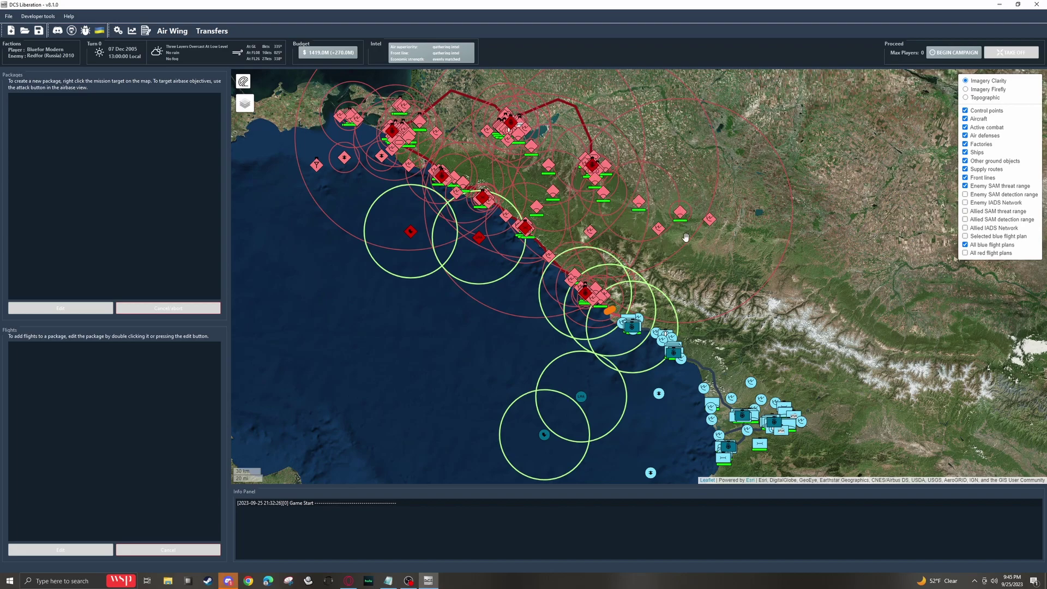
scroll(639, 304, "up", 1)
left_click_drag(632, 278, 656, 258)
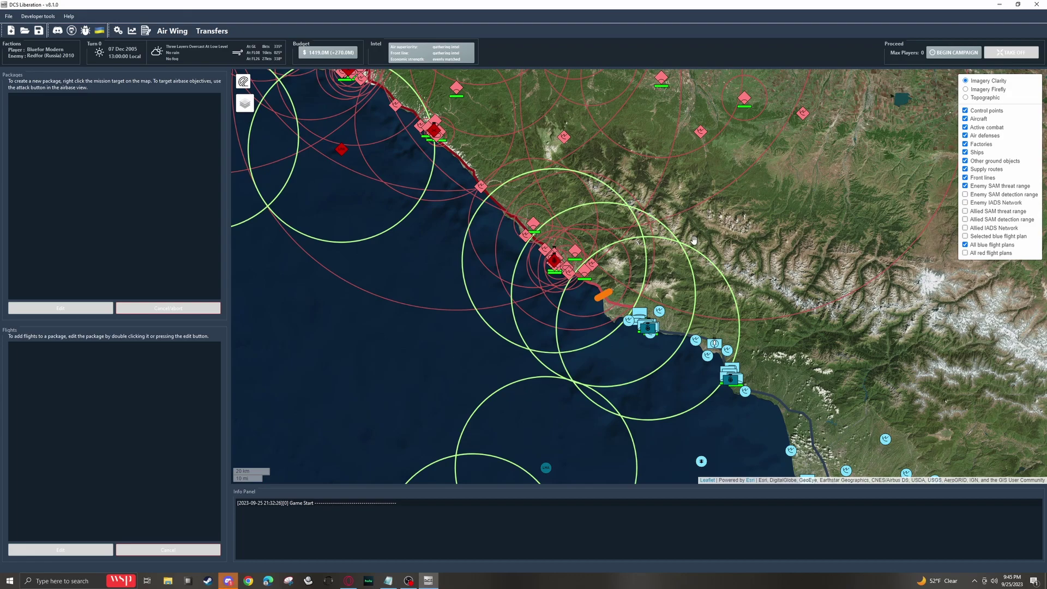
scroll(660, 289, "down", 1)
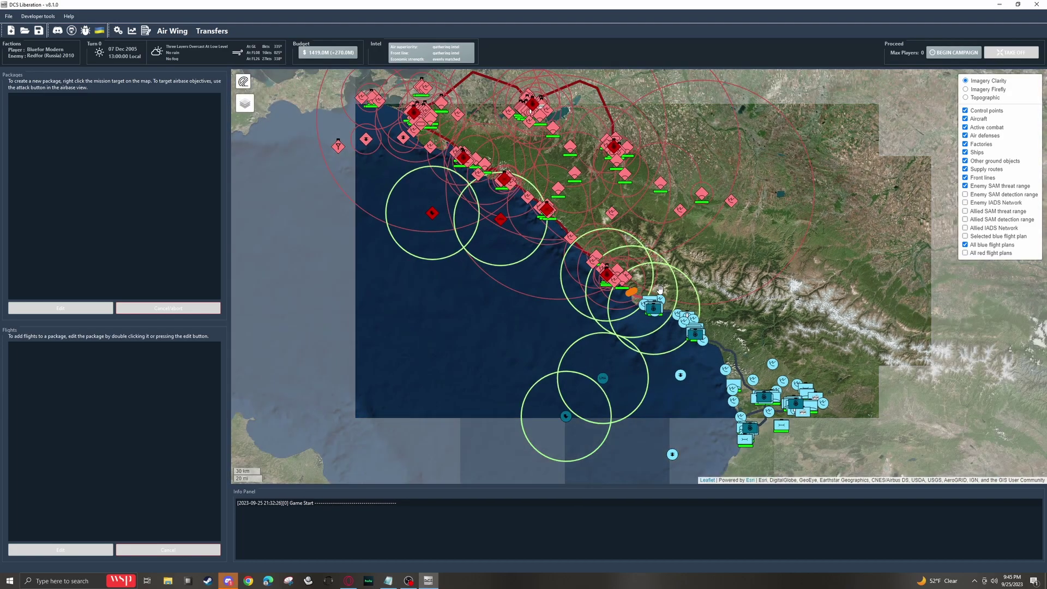
mouse_move(709, 203)
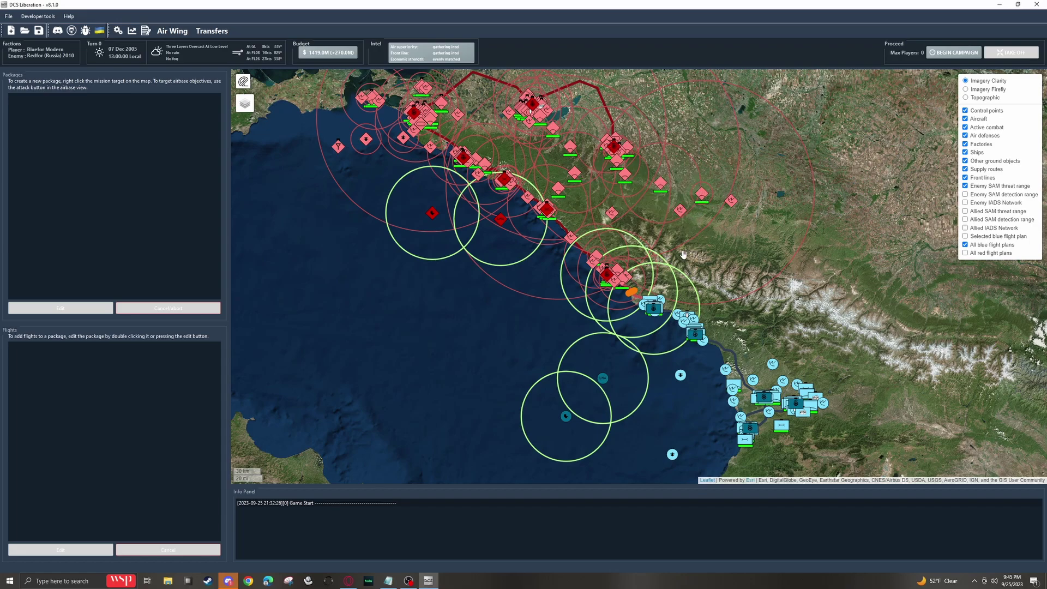
left_click_drag(663, 278, 657, 260)
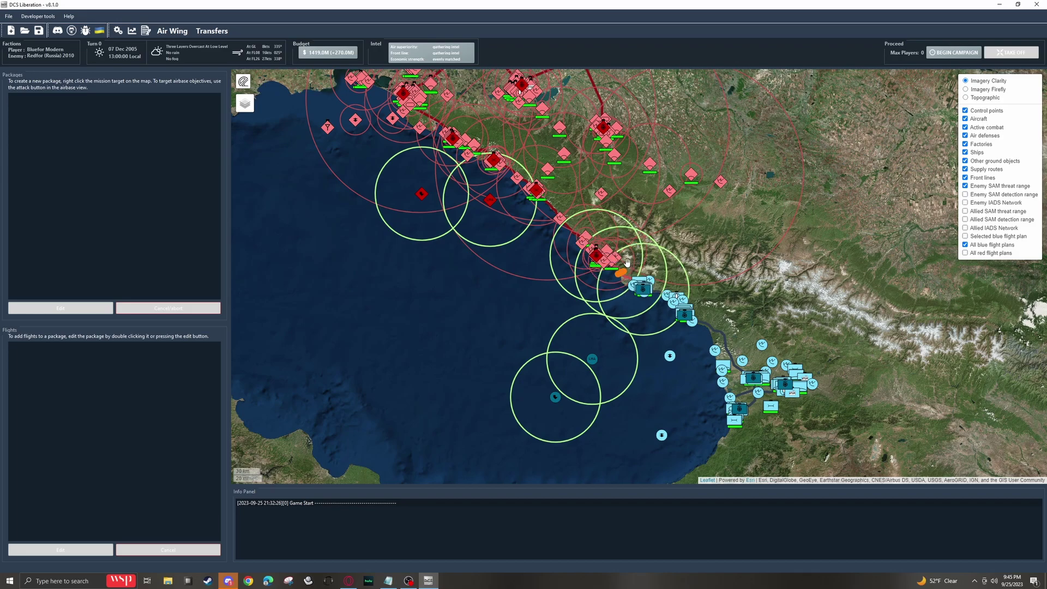
left_click_drag(613, 226, 624, 243)
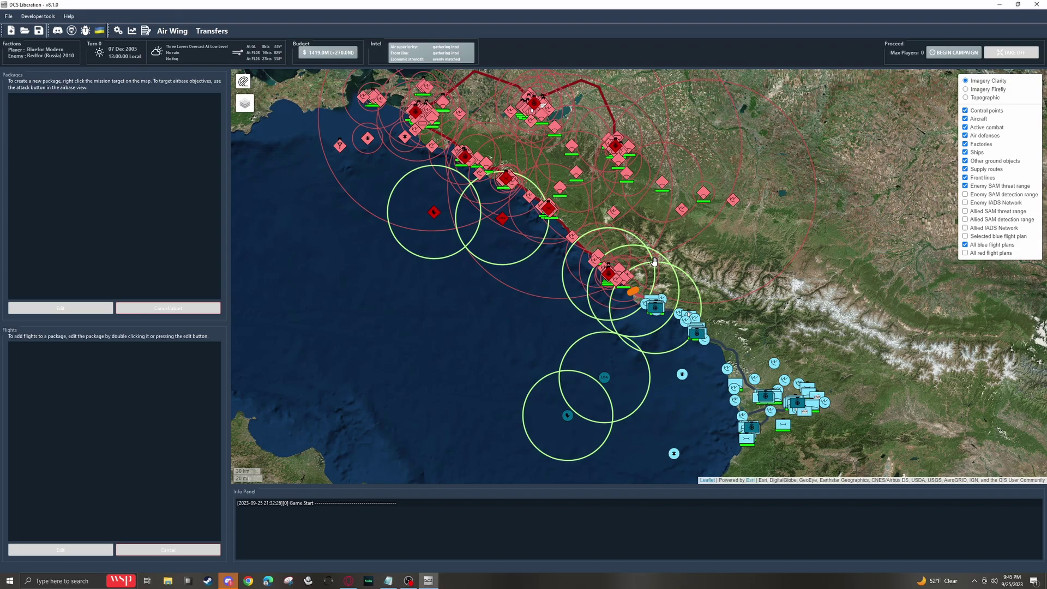
left_click_drag(646, 234, 655, 242)
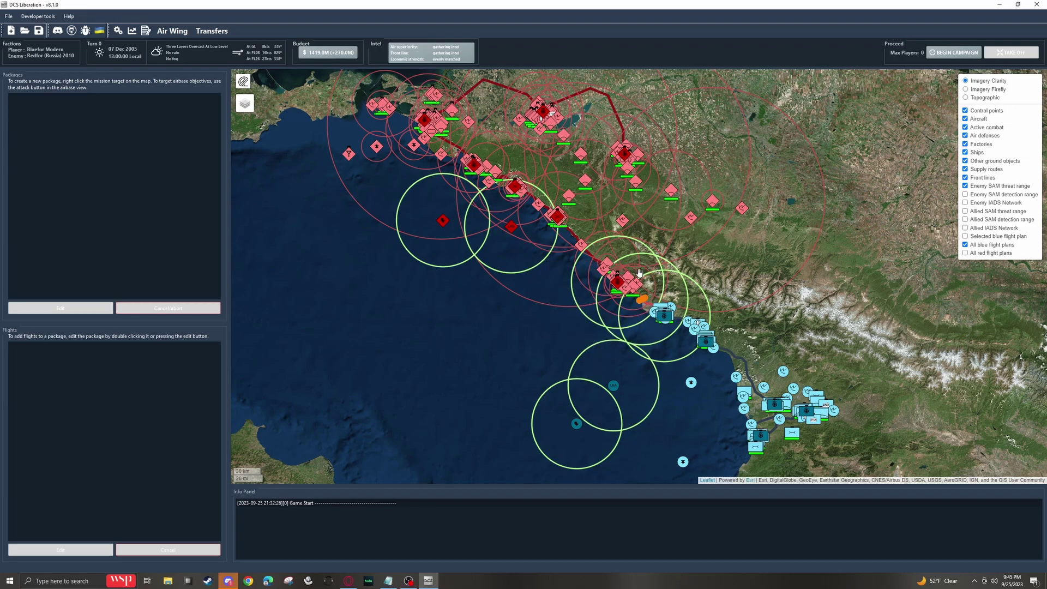
- Enable the frontline cheats and the base capture cheat in the campaign settings
key("ctrl+alt+s")
scroll(532, 266, "down", 1)
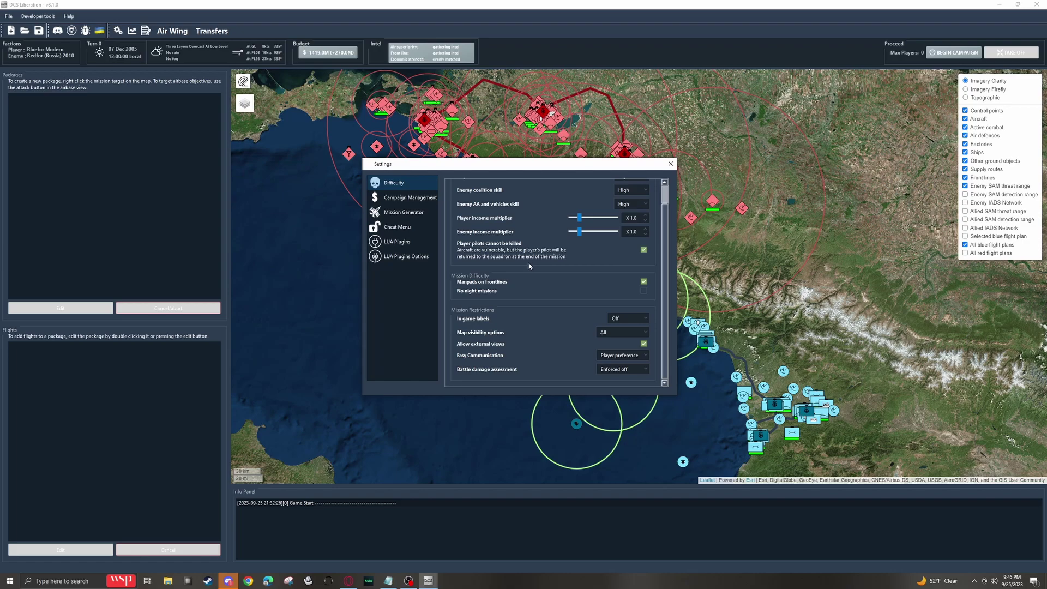
left_click(396, 228)
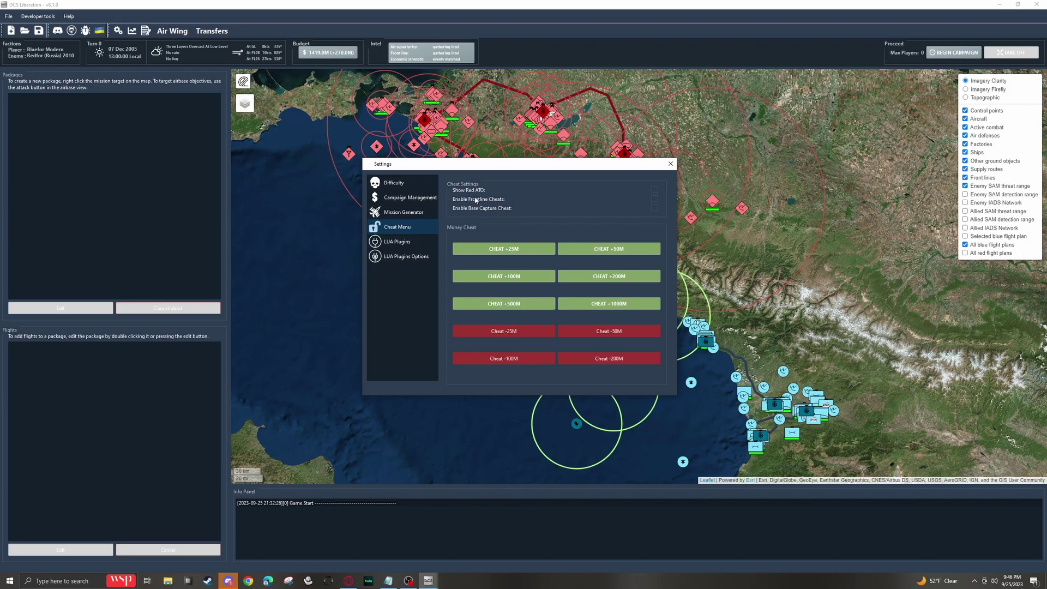
left_click(655, 199)
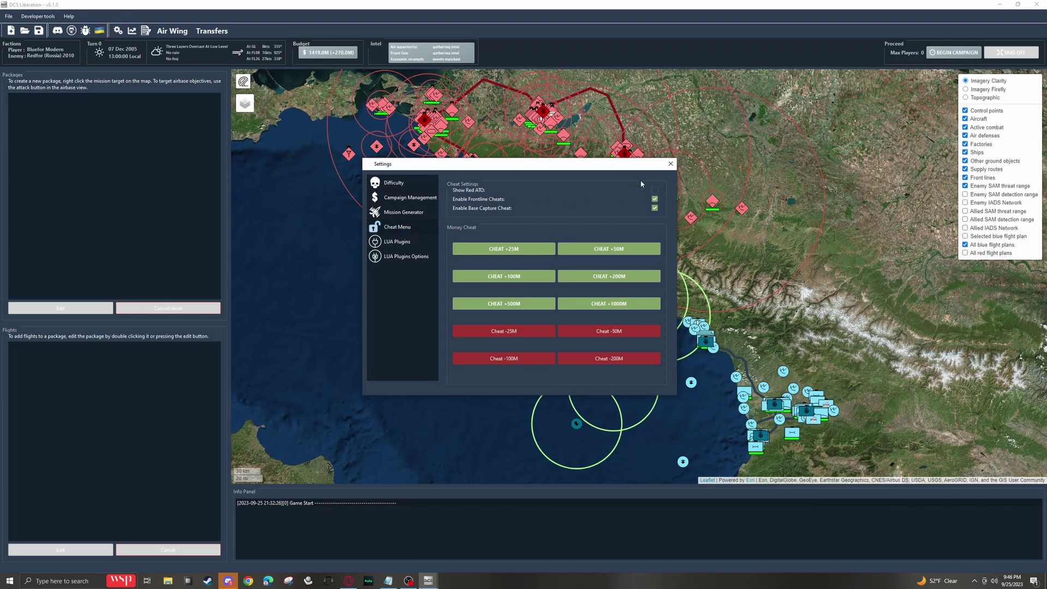
left_click(670, 163)
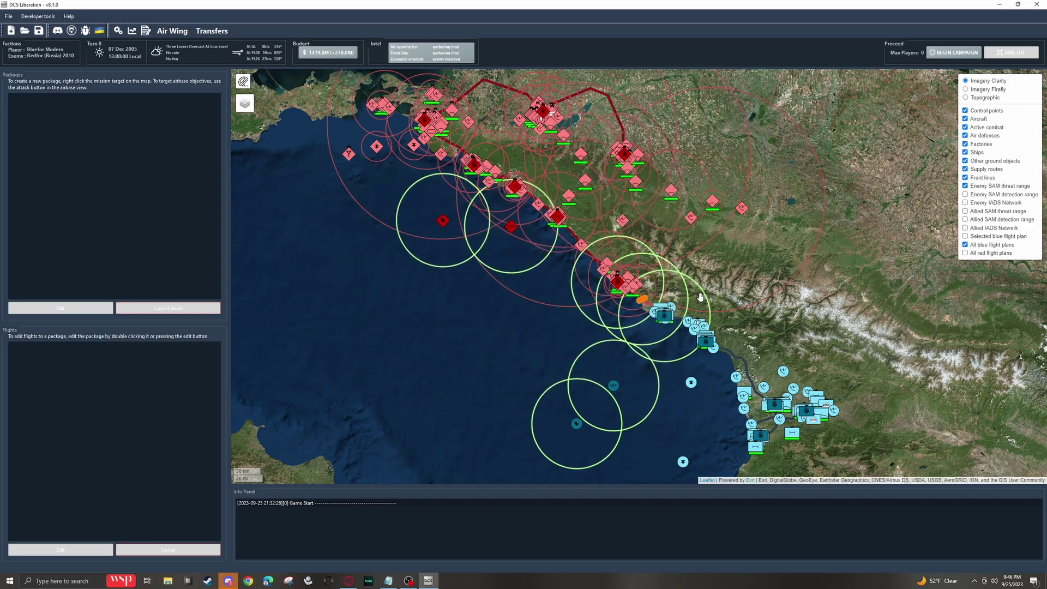
- Capture the enemy airfield Sochi-Adler for the blue side with the base capture cheat
left_click_drag(656, 314, 624, 257)
scroll(611, 222, "up", 2)
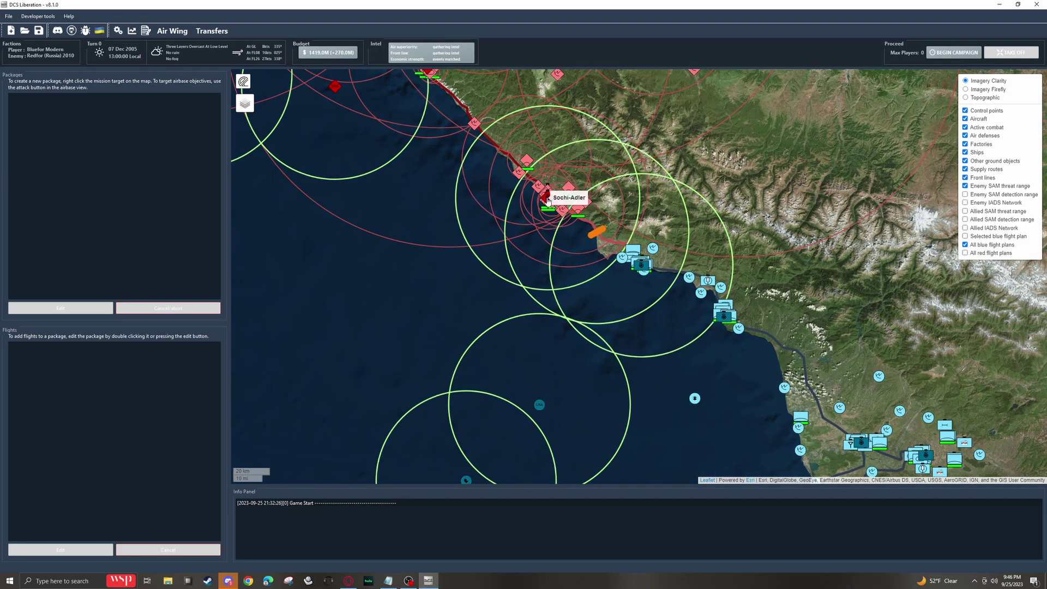
left_click(547, 201)
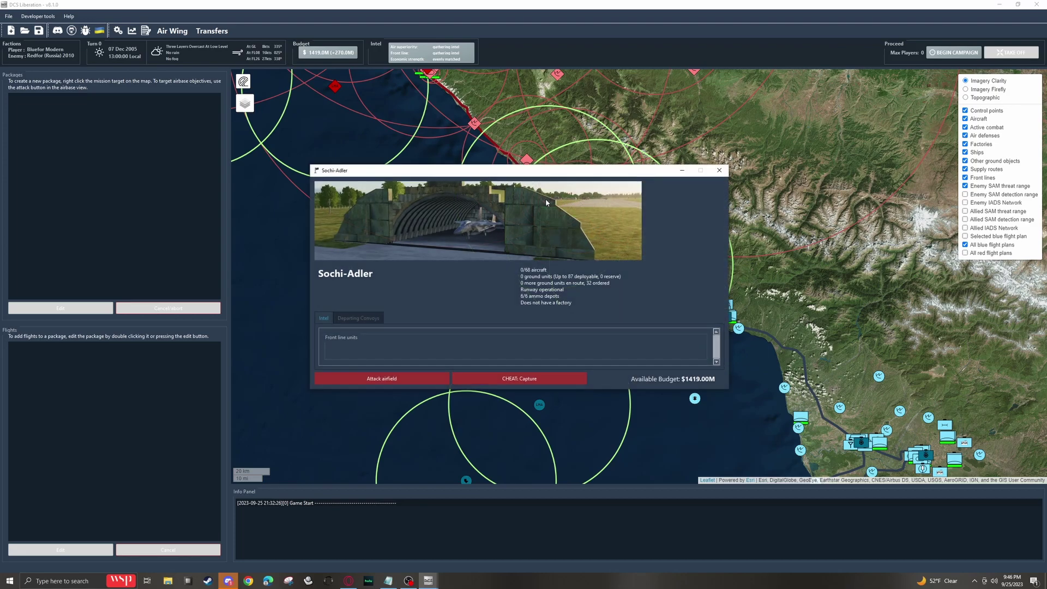
left_click(523, 385)
left_click(517, 384)
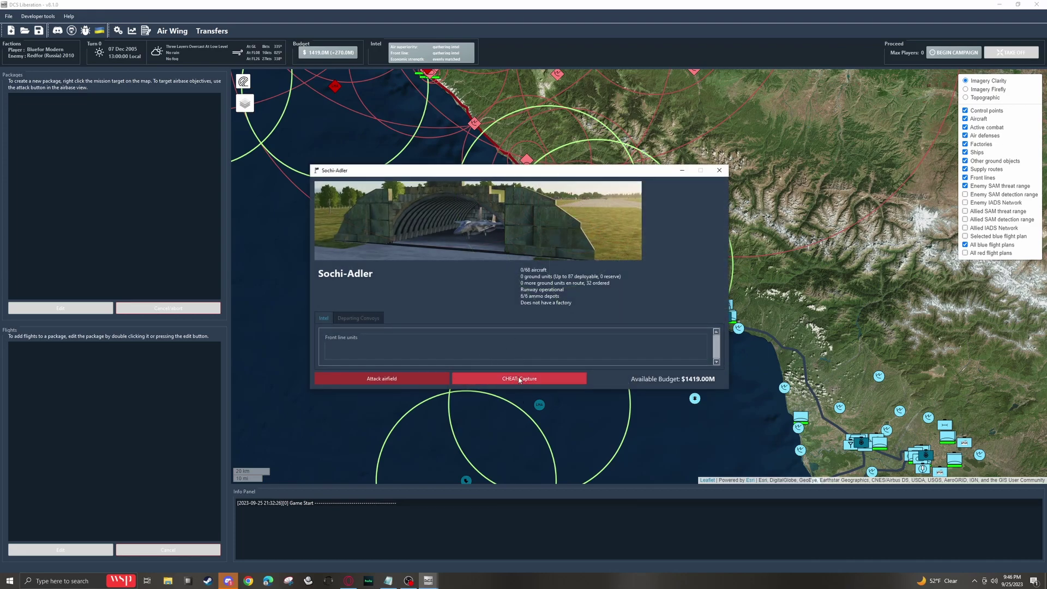
- Advance the front line from Sochi-Adler against FOB Sochi with the frontline cheat, keeping the map in view, and close the base window
left_click_drag(503, 226, 566, 306)
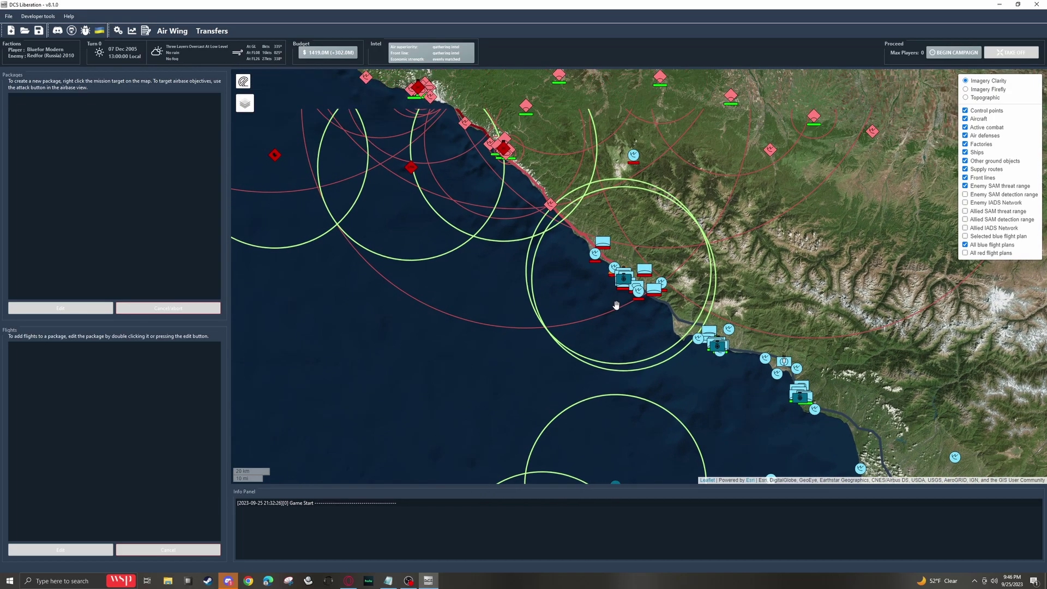
left_click_drag(499, 278, 584, 359)
scroll(682, 344, "up", 5)
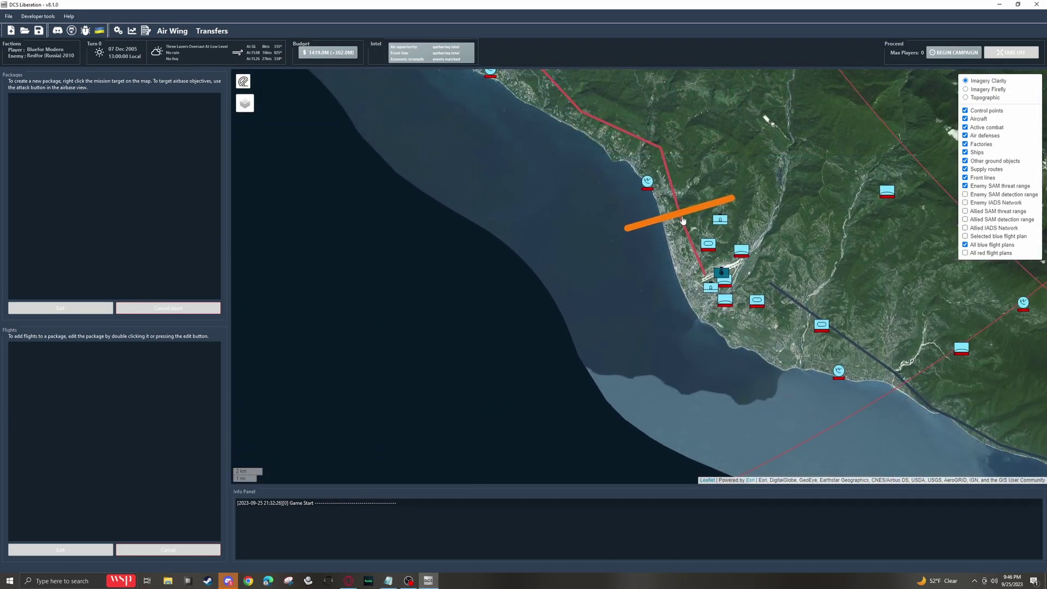
scroll(671, 288, "down", 3)
scroll(693, 295, "down", 1)
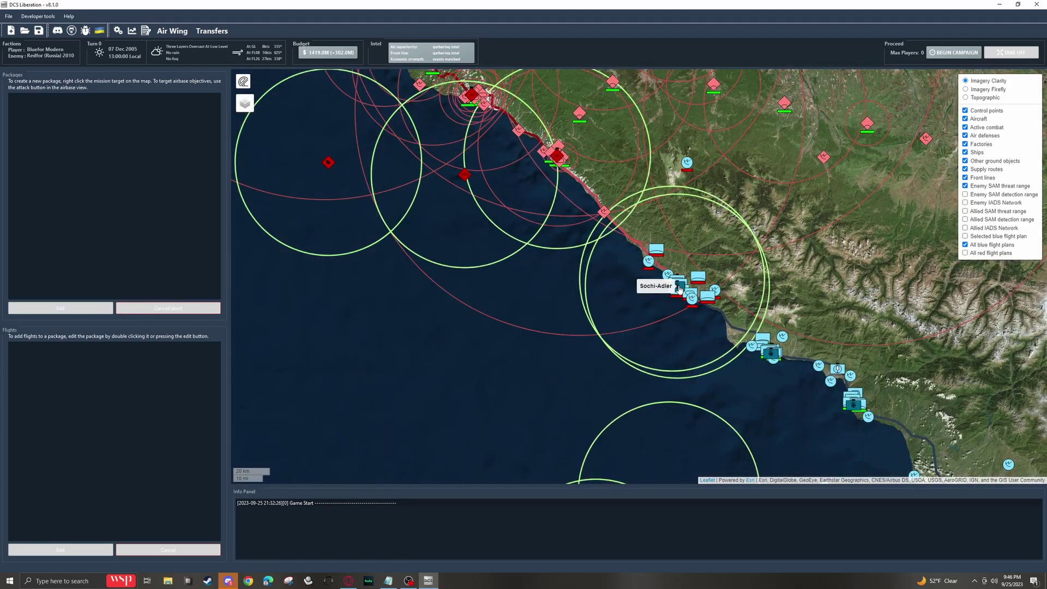
left_click(679, 290)
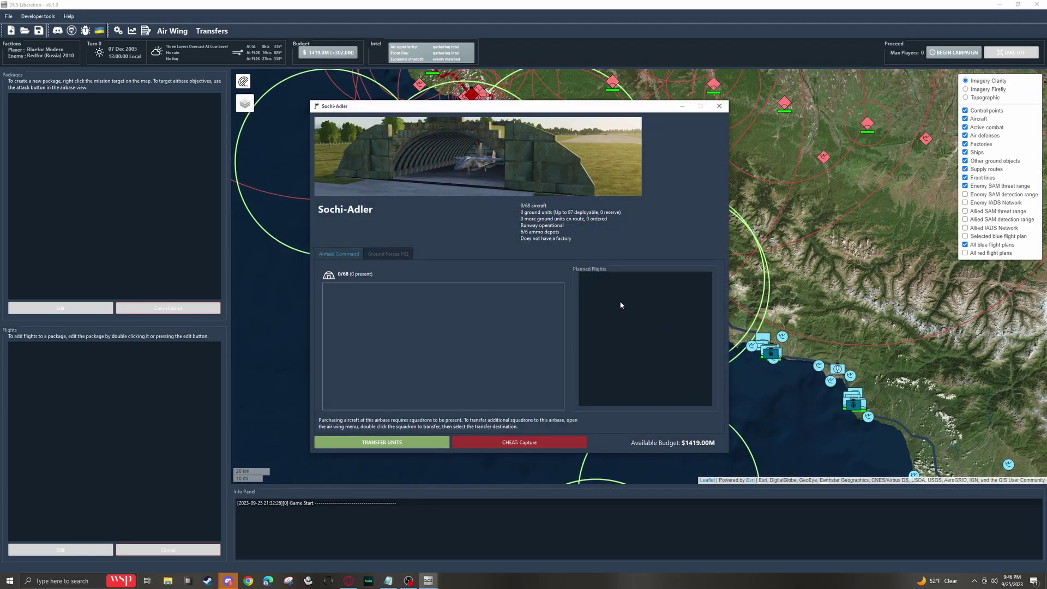
left_click(394, 256)
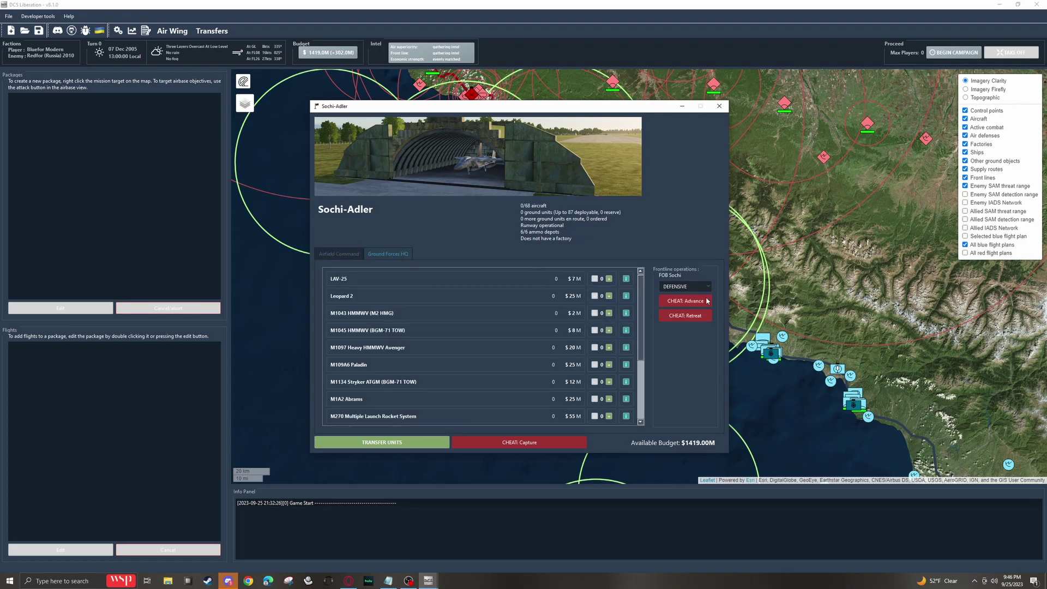
left_click_drag(622, 109, 429, 145)
left_click(497, 338)
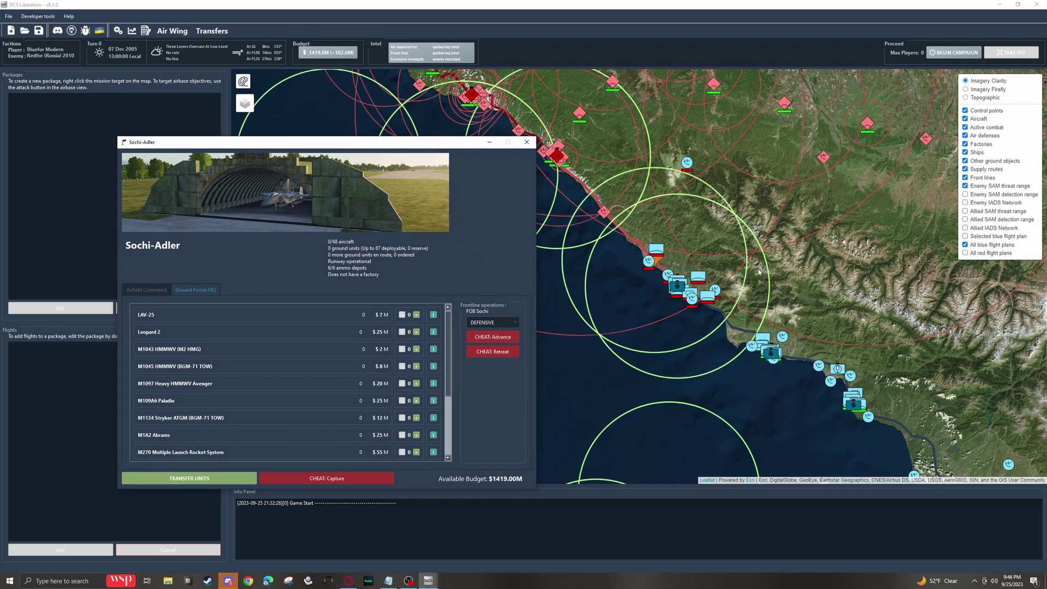
left_click(506, 333)
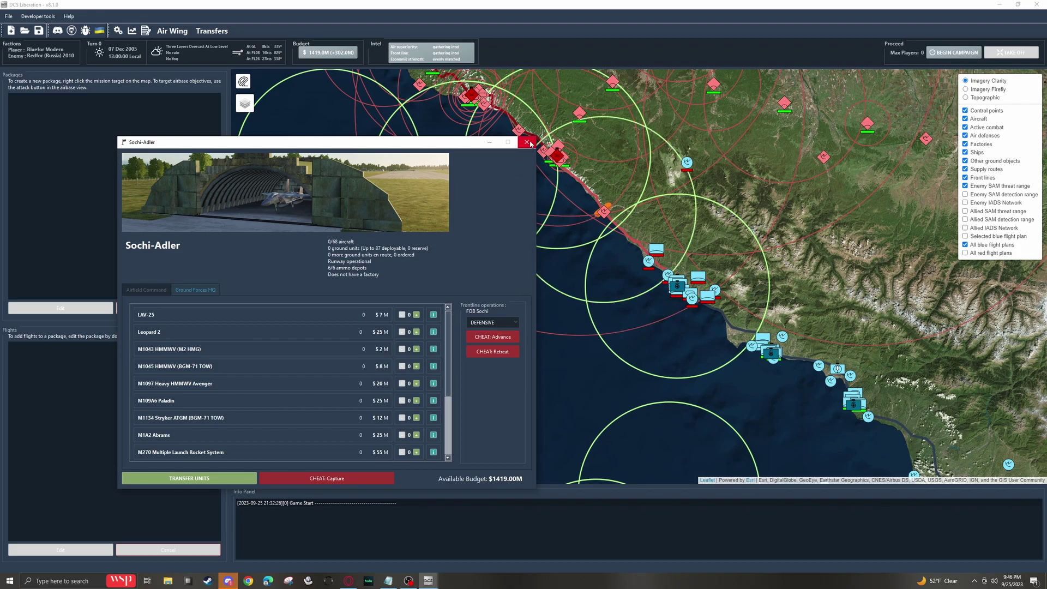
left_click(530, 145)
- Examine the culling exclusion zones around the advanced front line, Sochi-Adler and the next enemy bases up the coast
left_click_drag(540, 255, 537, 235)
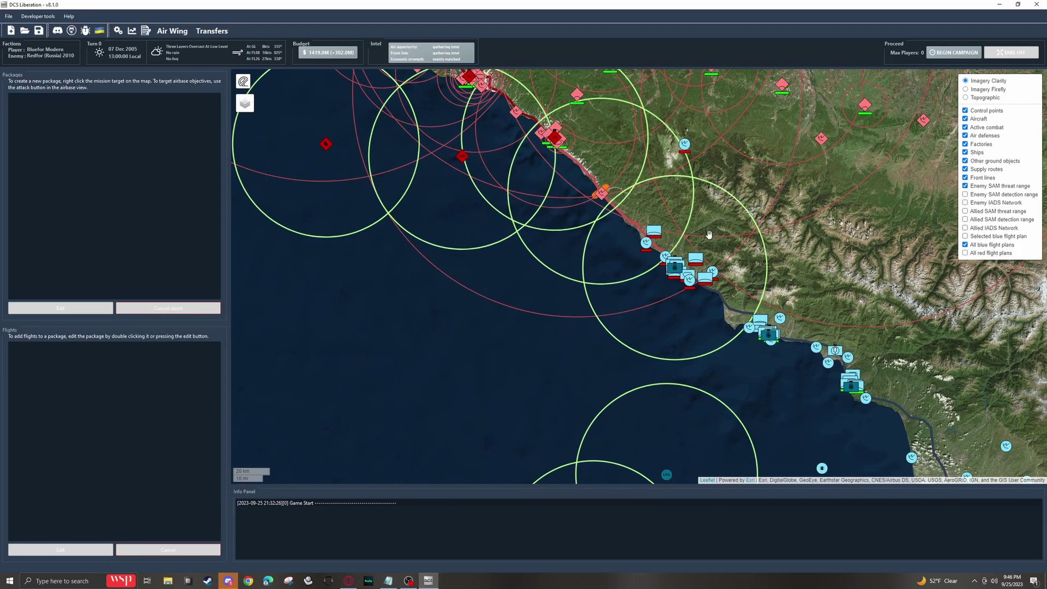
left_click_drag(709, 235, 697, 222)
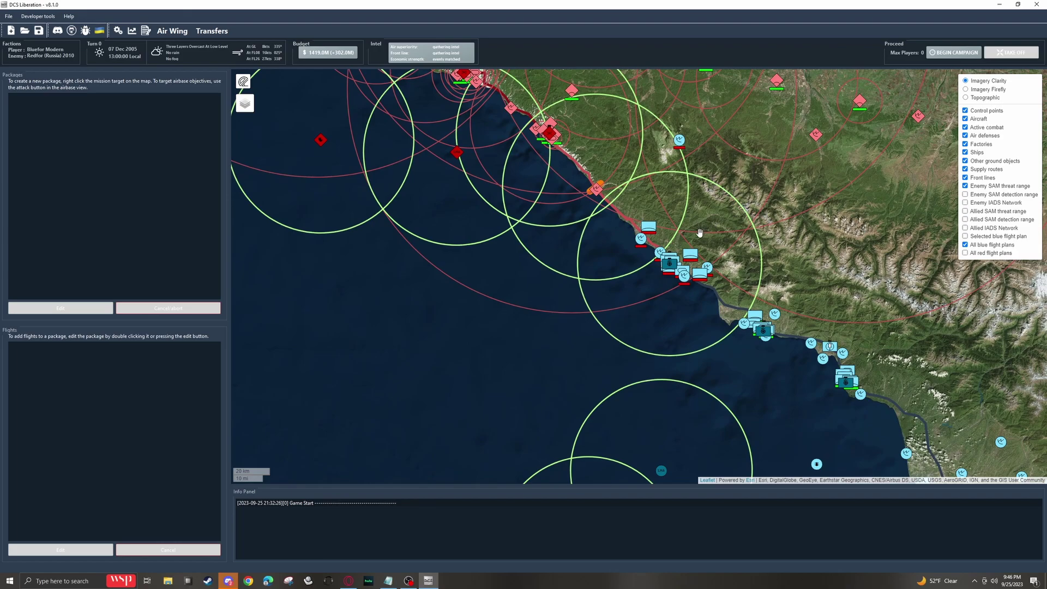
left_click_drag(650, 191, 666, 214)
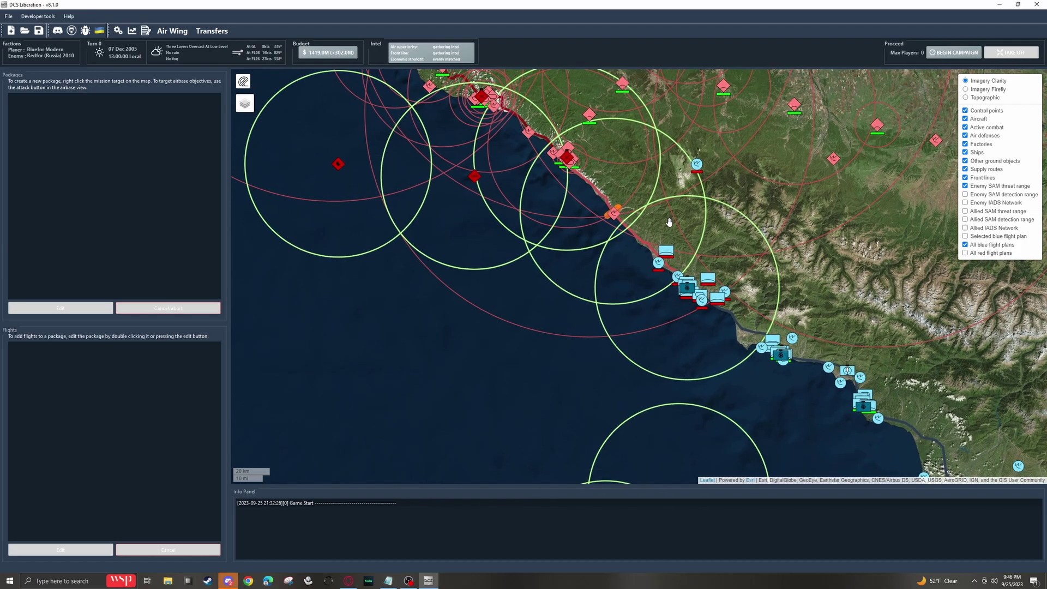
scroll(669, 222, "down", 2)
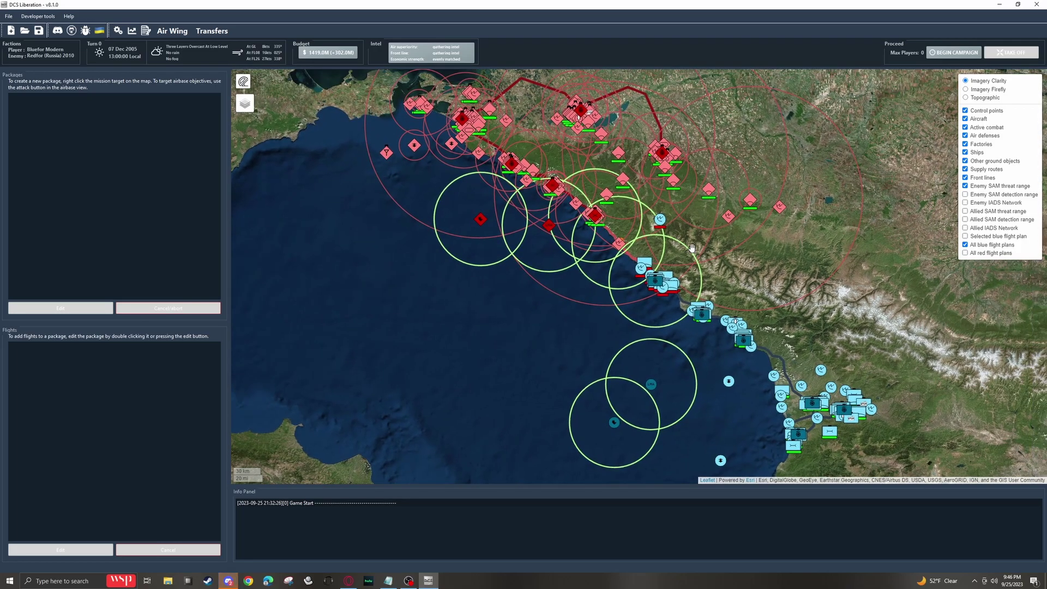
scroll(637, 255, "up", 1)
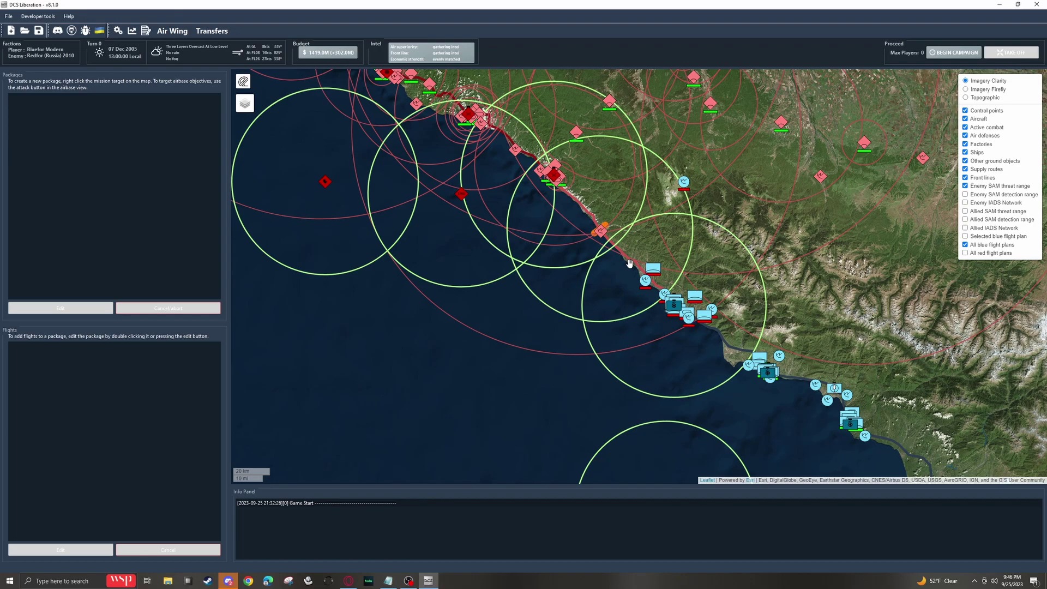
left_click_drag(609, 188, 614, 213)
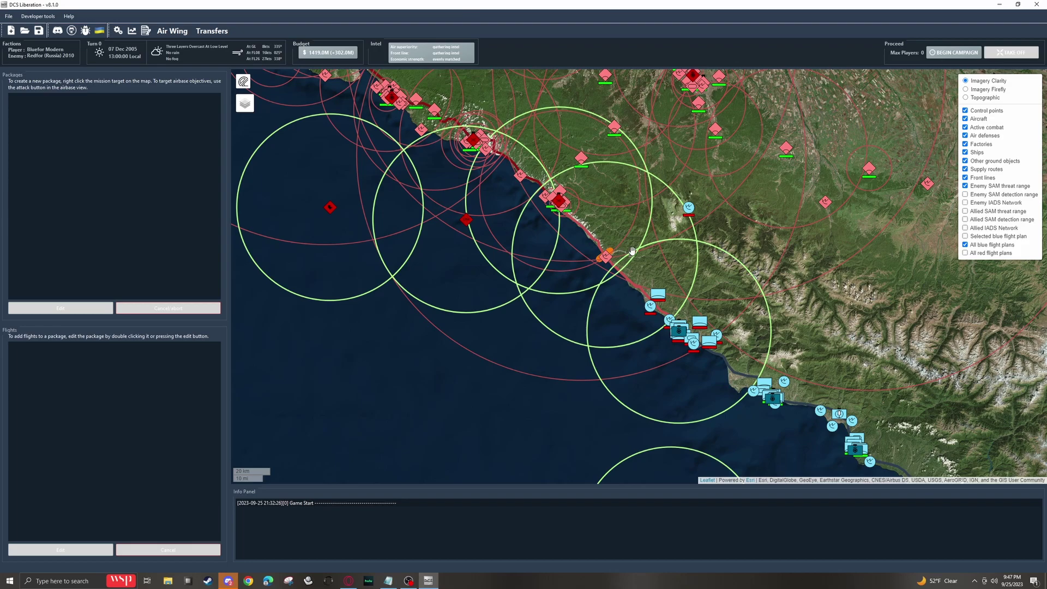
scroll(632, 251, "down", 1)
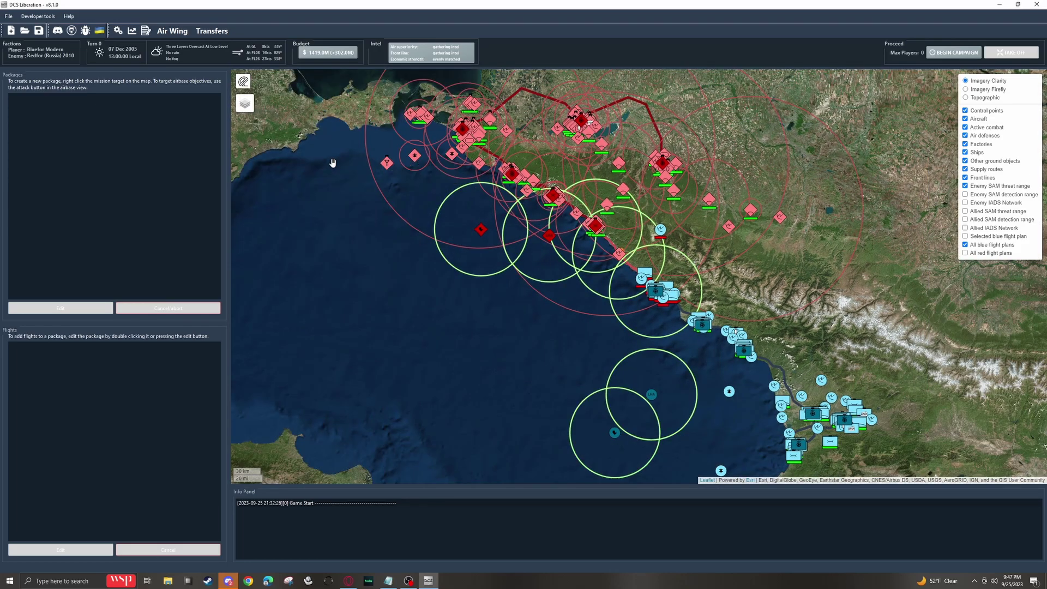